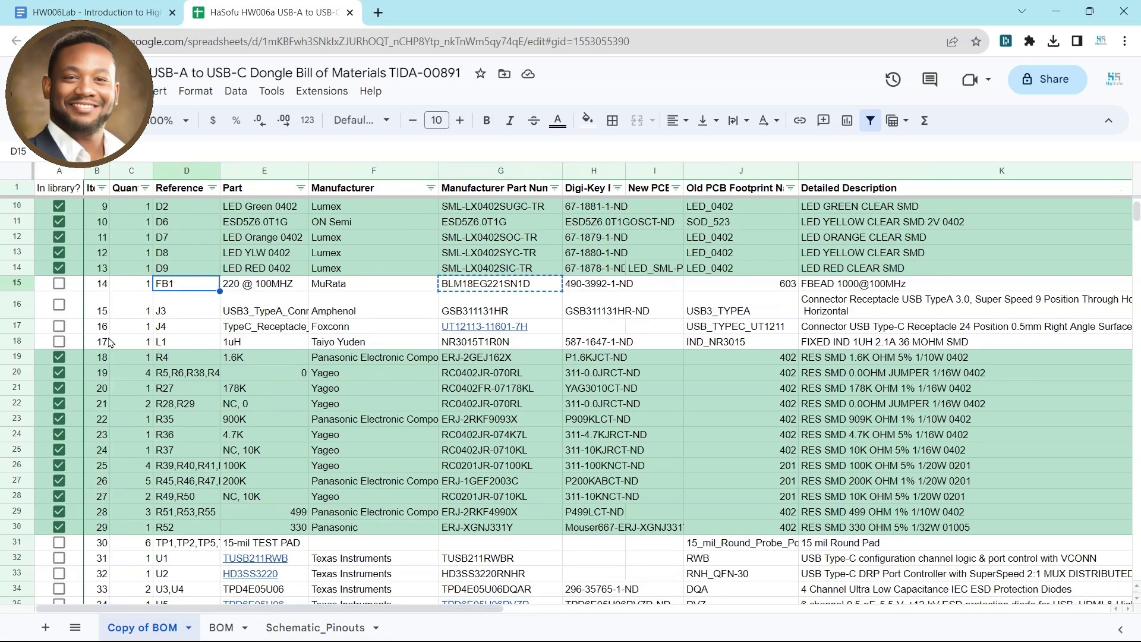
Tick 'In library?' for the FB1 row and copy L1's part number NR3015T1R0N from G18.
{"action": "left_click", "coordinate": [59, 284]}
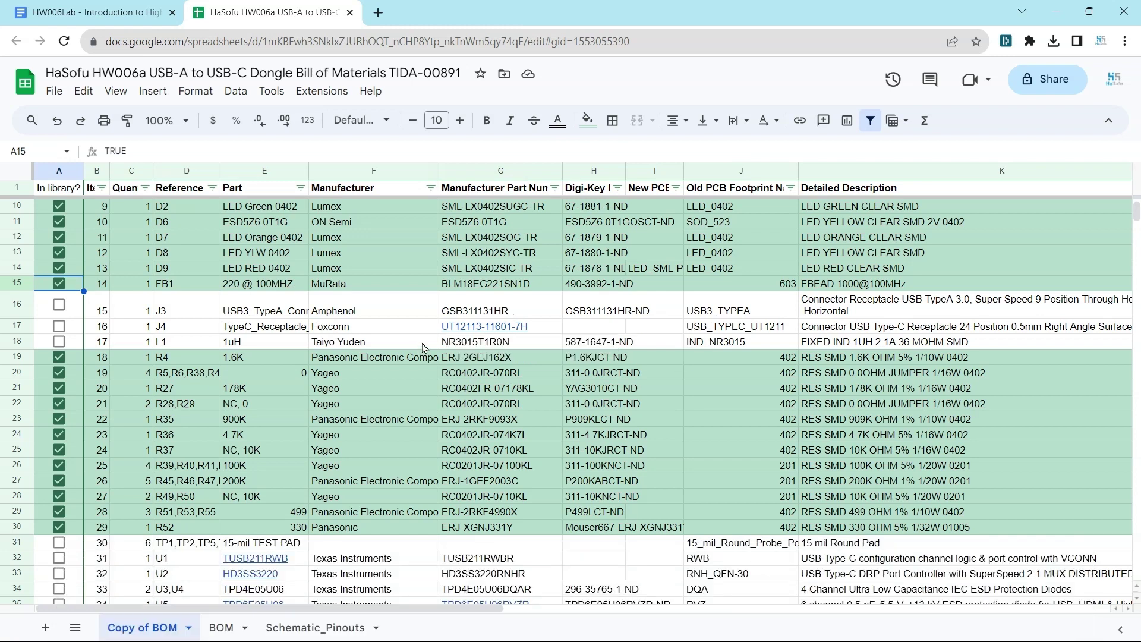
{"action": "left_click", "coordinate": [257, 341]}
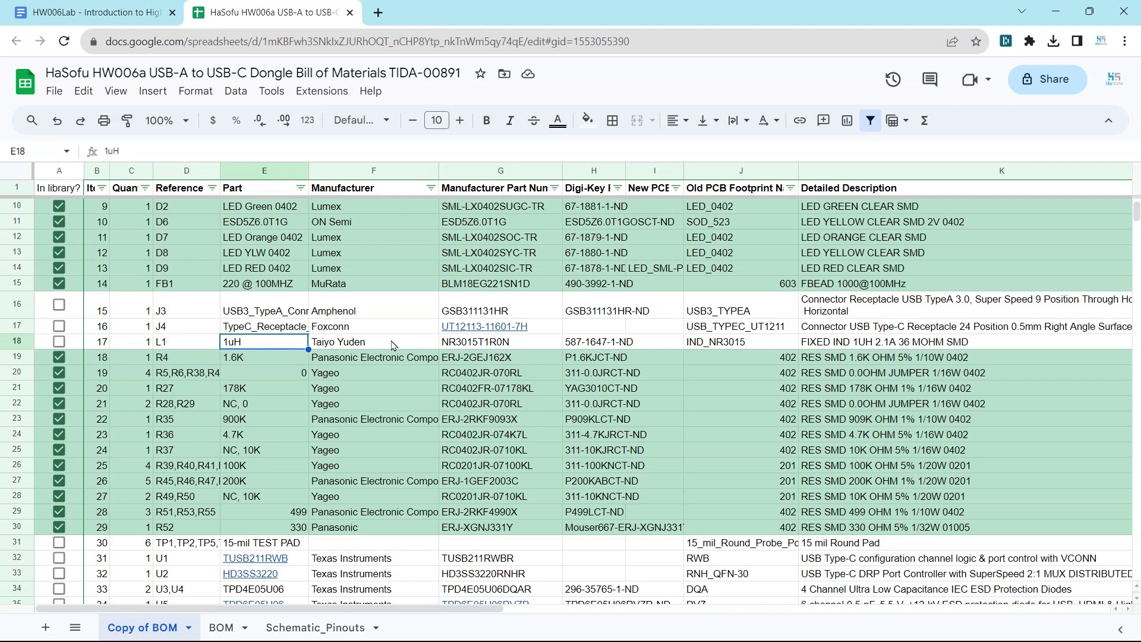
{"action": "left_click", "coordinate": [464, 344]}
{"action": "left_click_drag", "start_coordinate": [183, 147], "coordinate": [100, 171]}
{"action": "key", "text": "ctrl+c"}
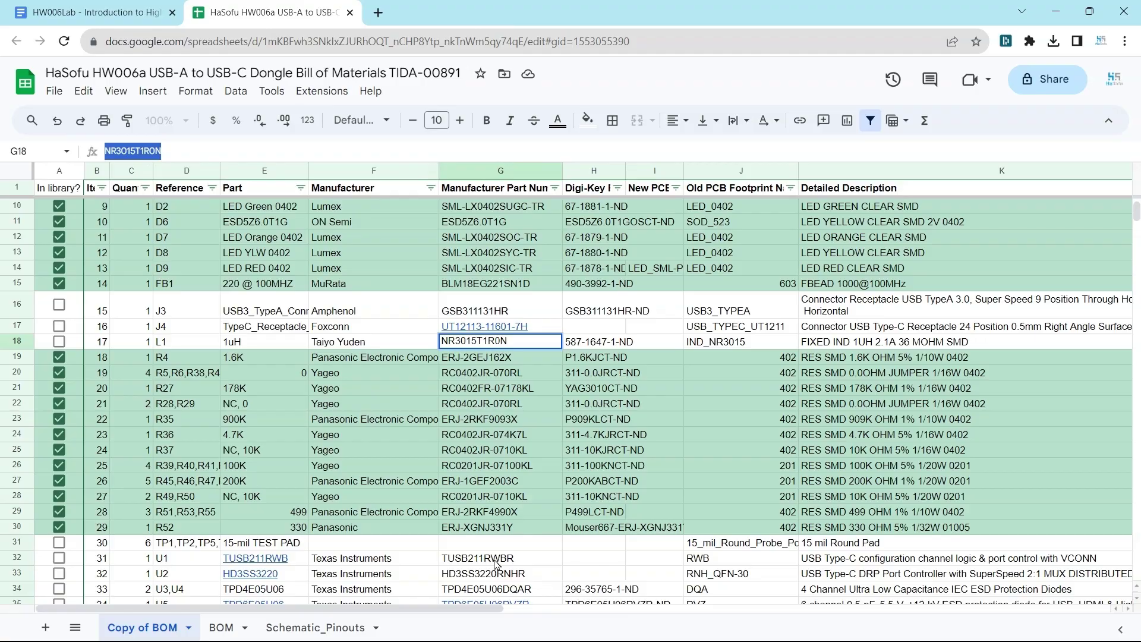
{"action": "key", "text": "alt+Tab"}
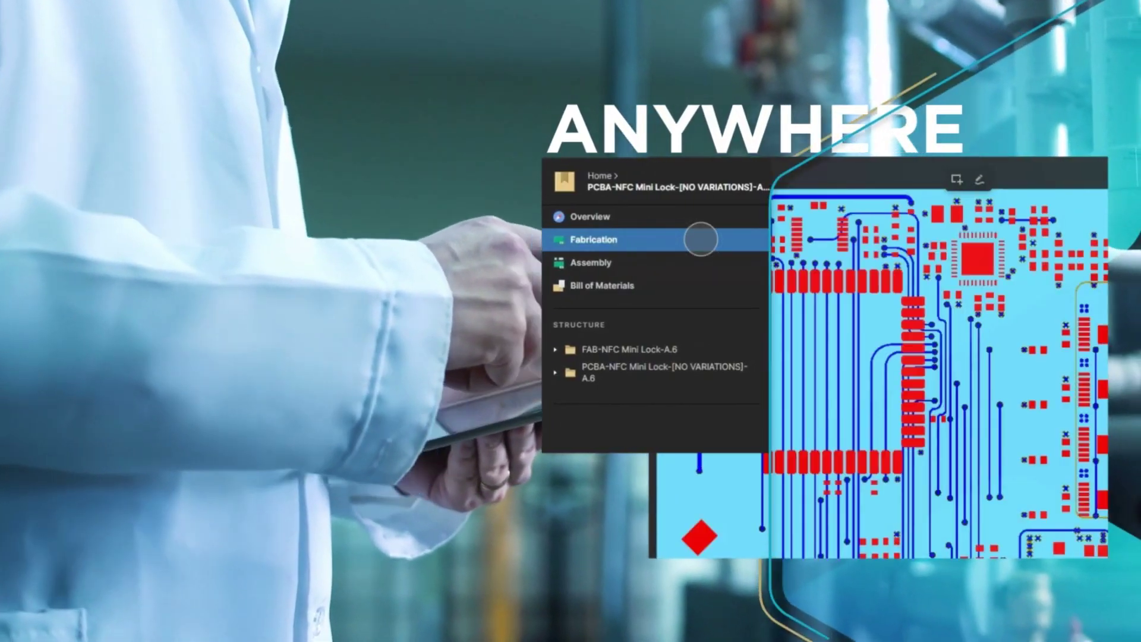
{"action": "left_click", "coordinate": [667, 262]}
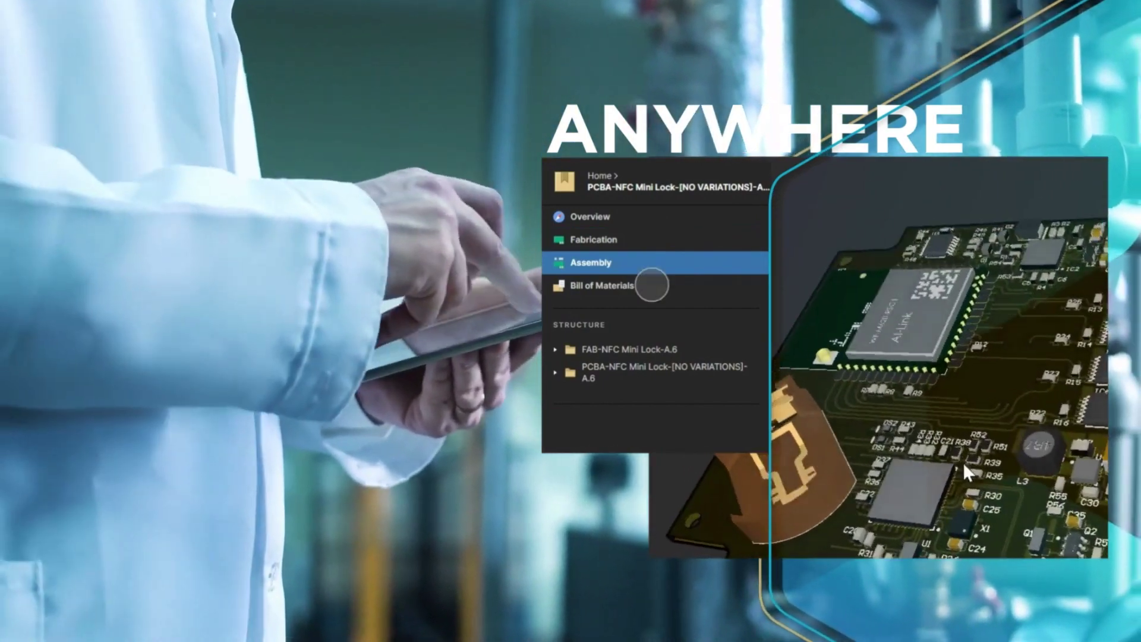
{"action": "left_click", "coordinate": [655, 285]}
{"action": "scroll", "coordinate": [946, 363], "scroll_direction": "down", "scroll_amount": 10}
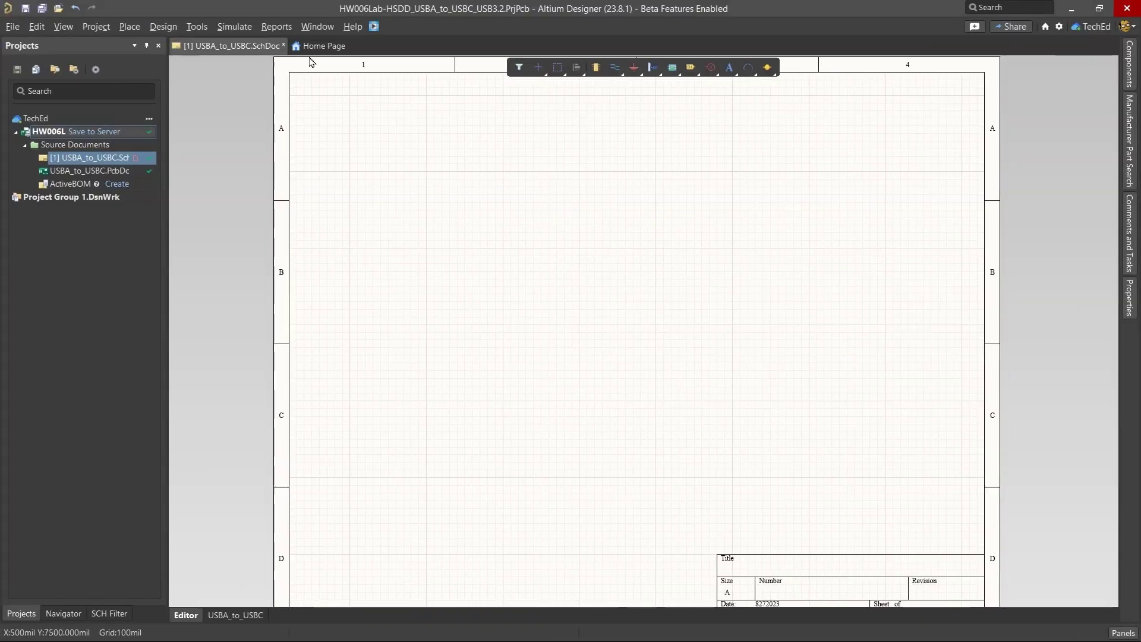
Search Manufacturer Part Search for NR3015T1R0N and widen the panel to show descriptions and categories.
{"action": "left_click", "coordinate": [1131, 126]}
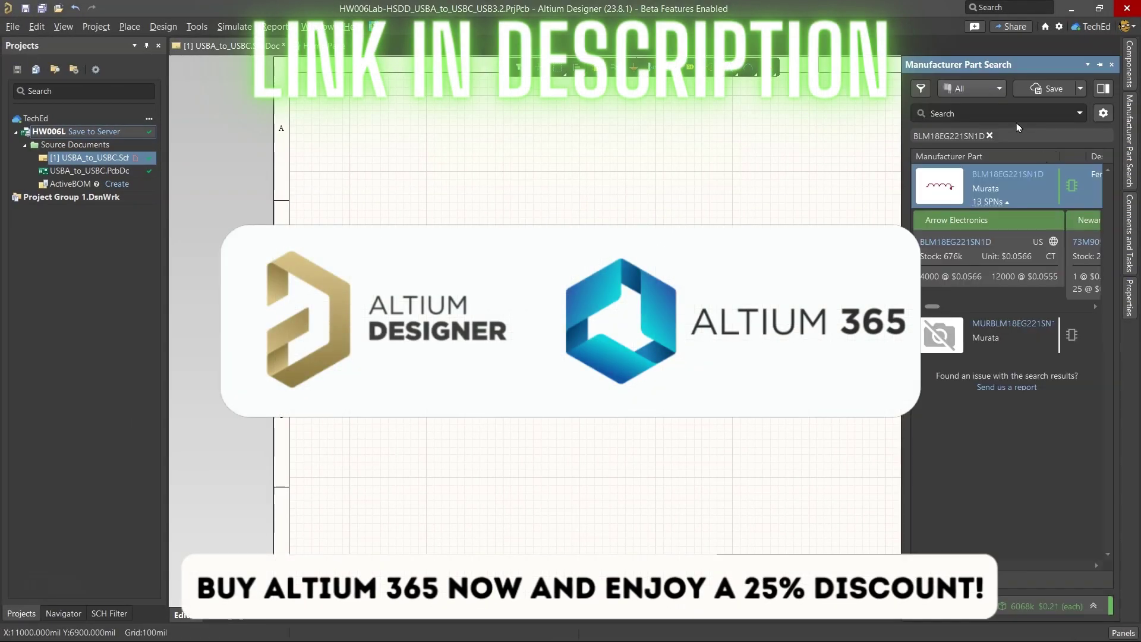
{"action": "key", "text": "ctrl+v"}
{"action": "key", "text": "Return"}
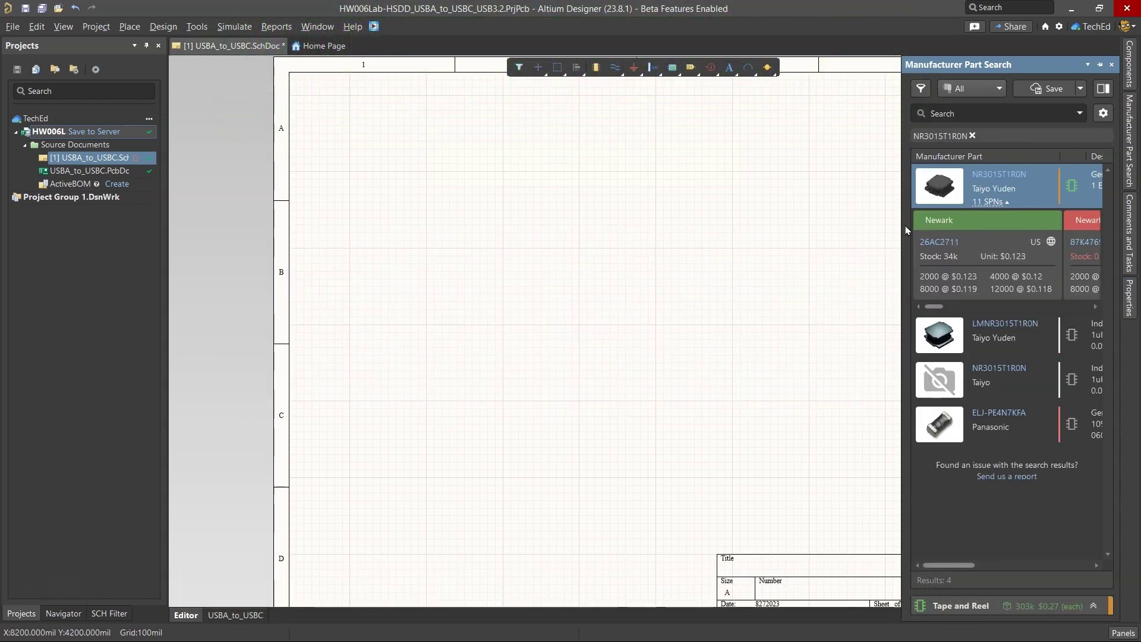
{"action": "left_click_drag", "start_coordinate": [907, 230], "coordinate": [685, 214]}
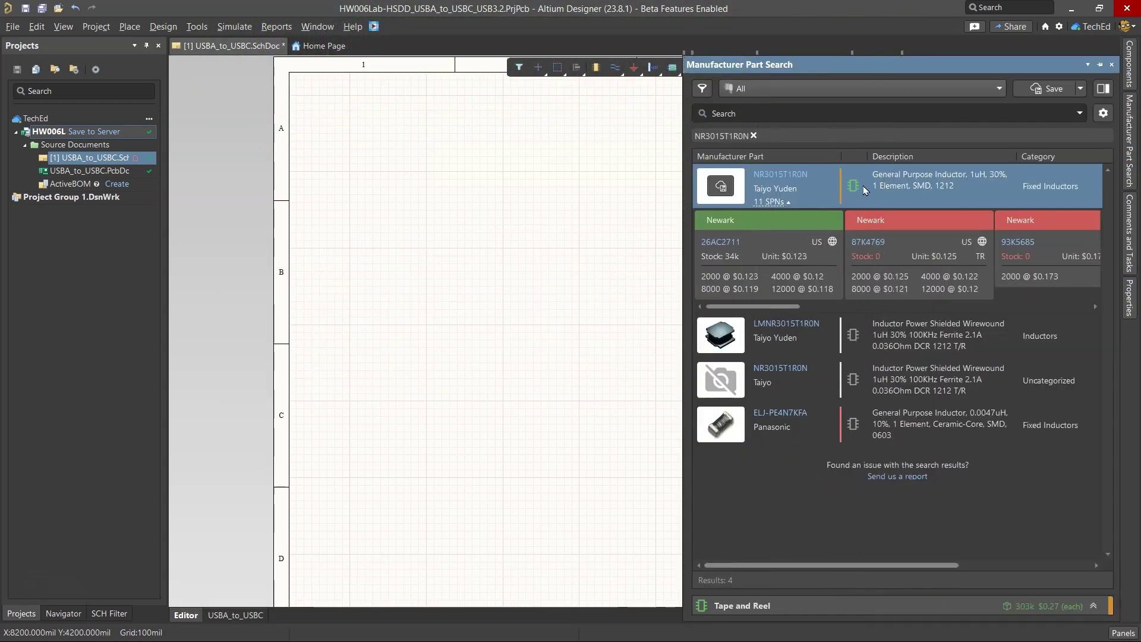
Save the NR3015T1R0N result as a new workspace component in the Inductors category.
{"action": "right_click", "coordinate": [863, 189]}
{"action": "left_click", "coordinate": [832, 191]}
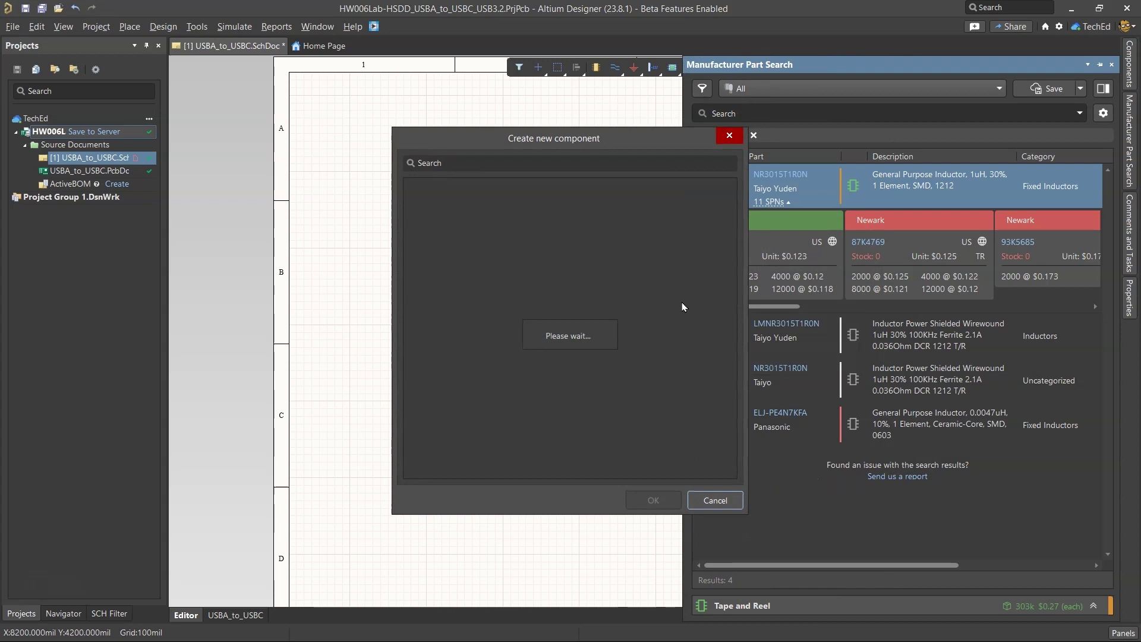
{"action": "left_click", "coordinate": [455, 306]}
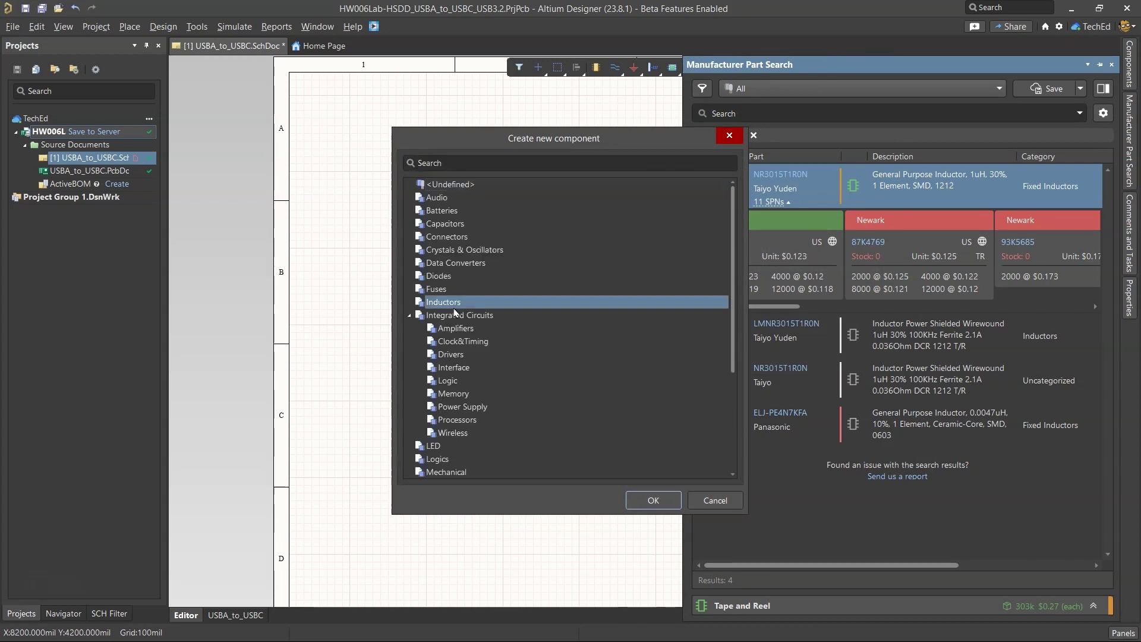
{"action": "left_click", "coordinate": [654, 498]}
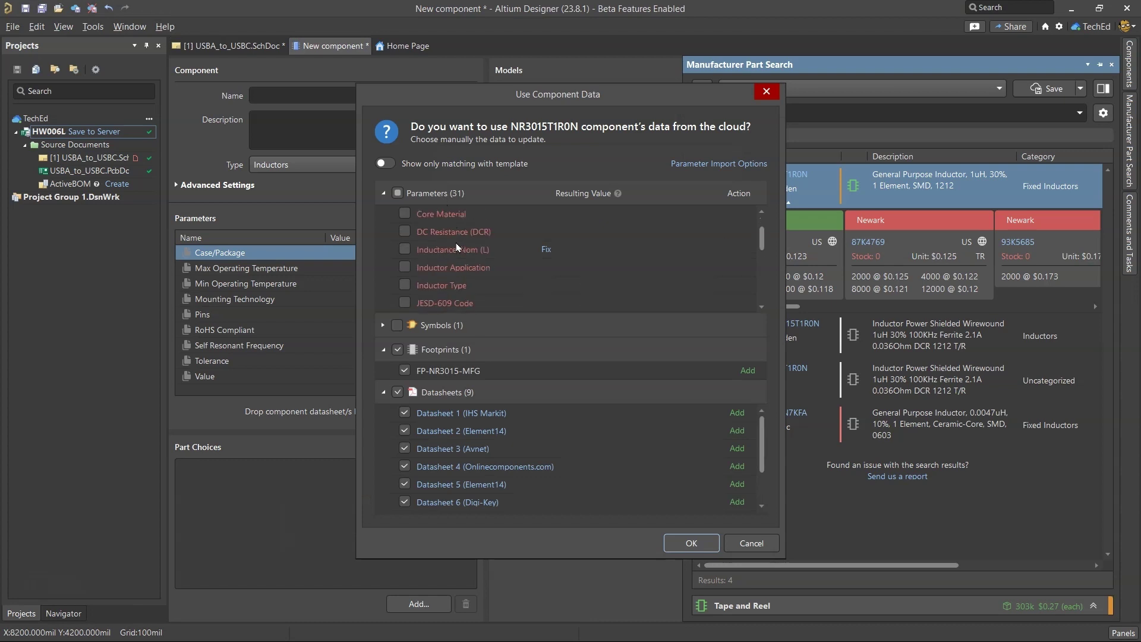
Include the DC Resistance (DCR), Inductance-Nom and Inductor Type cloud parameters.
{"action": "scroll", "coordinate": [456, 245], "scroll_direction": "up", "scroll_amount": 2}
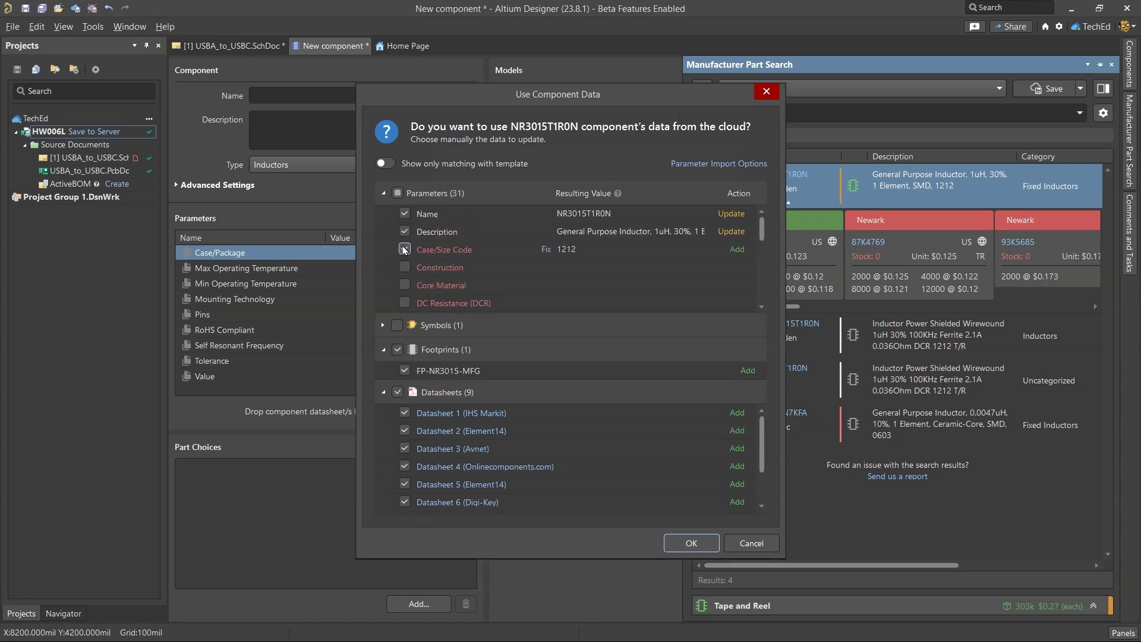
{"action": "scroll", "coordinate": [410, 249], "scroll_direction": "down", "scroll_amount": 2}
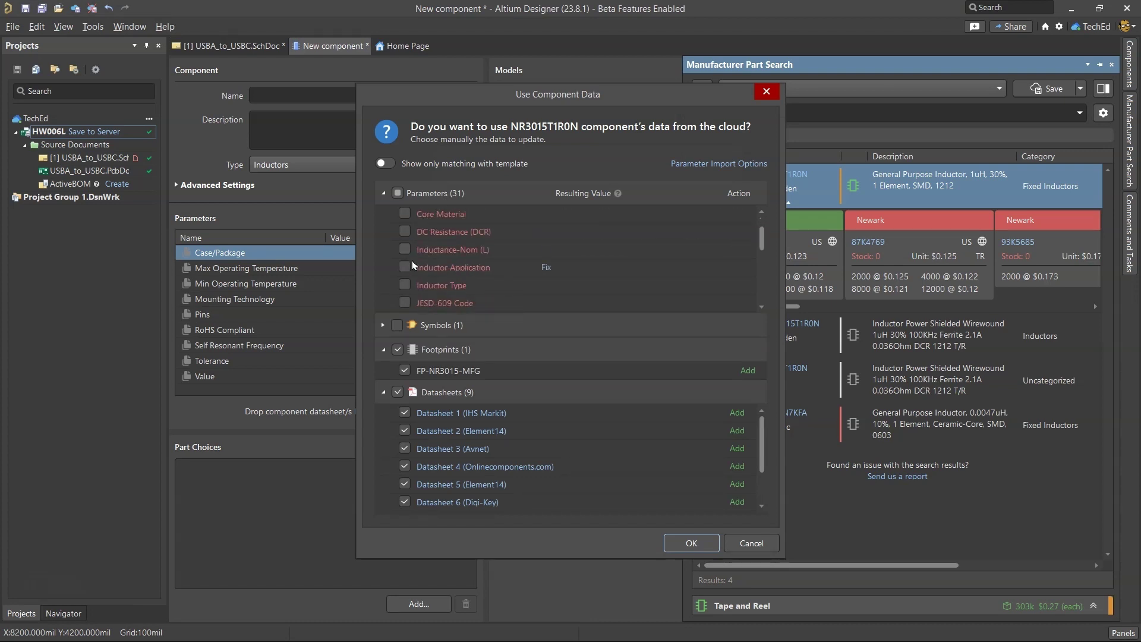
{"action": "left_click", "coordinate": [404, 232]}
{"action": "left_click", "coordinate": [405, 249]}
{"action": "scroll", "coordinate": [485, 279], "scroll_direction": "down", "scroll_amount": 1}
{"action": "left_click", "coordinate": [405, 249]}
{"action": "left_click", "coordinate": [405, 249]}
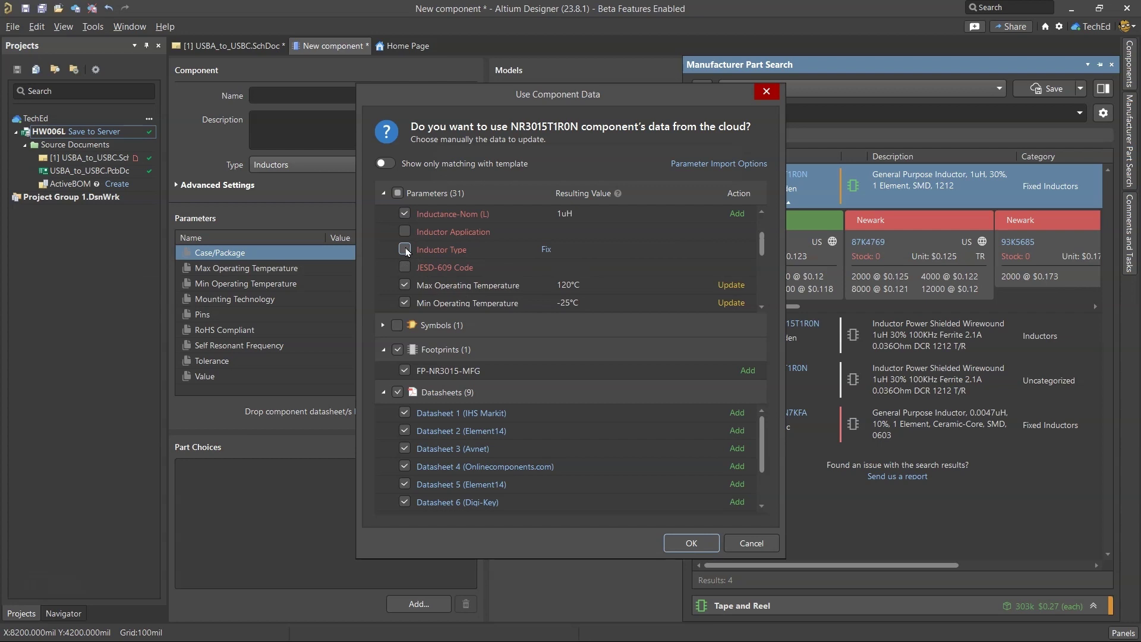
{"action": "left_click", "coordinate": [405, 249]}
Include the Package Height and Surface Mount parameters and accept the component data.
{"action": "scroll", "coordinate": [443, 249], "scroll_direction": "down", "scroll_amount": 3}
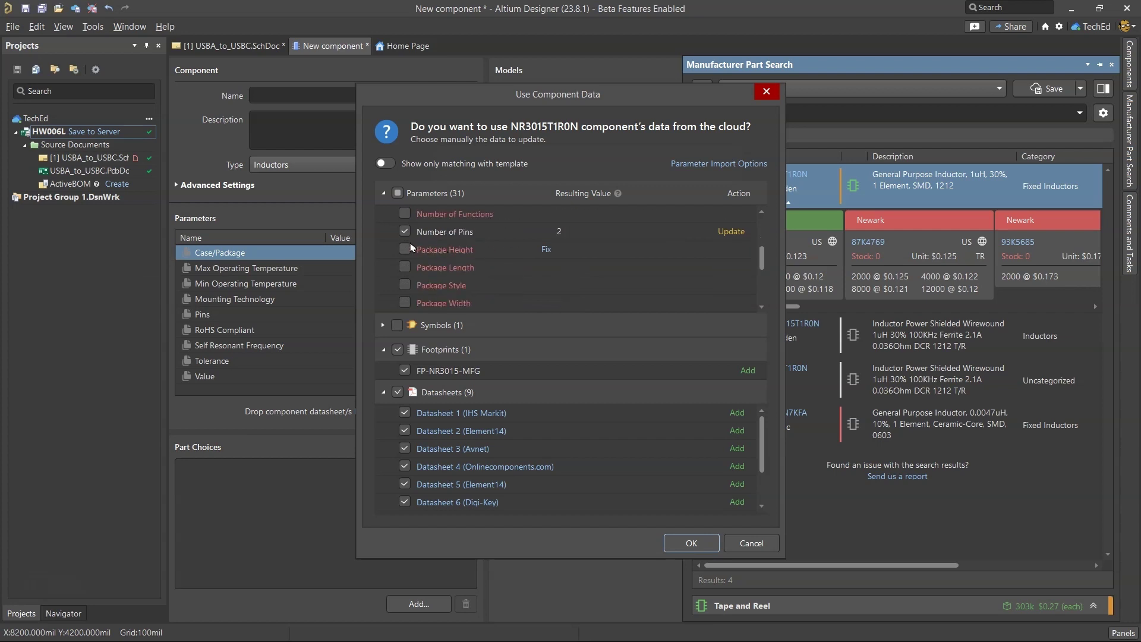
{"action": "left_click", "coordinate": [405, 249]}
{"action": "scroll", "coordinate": [416, 271], "scroll_direction": "down", "scroll_amount": 1}
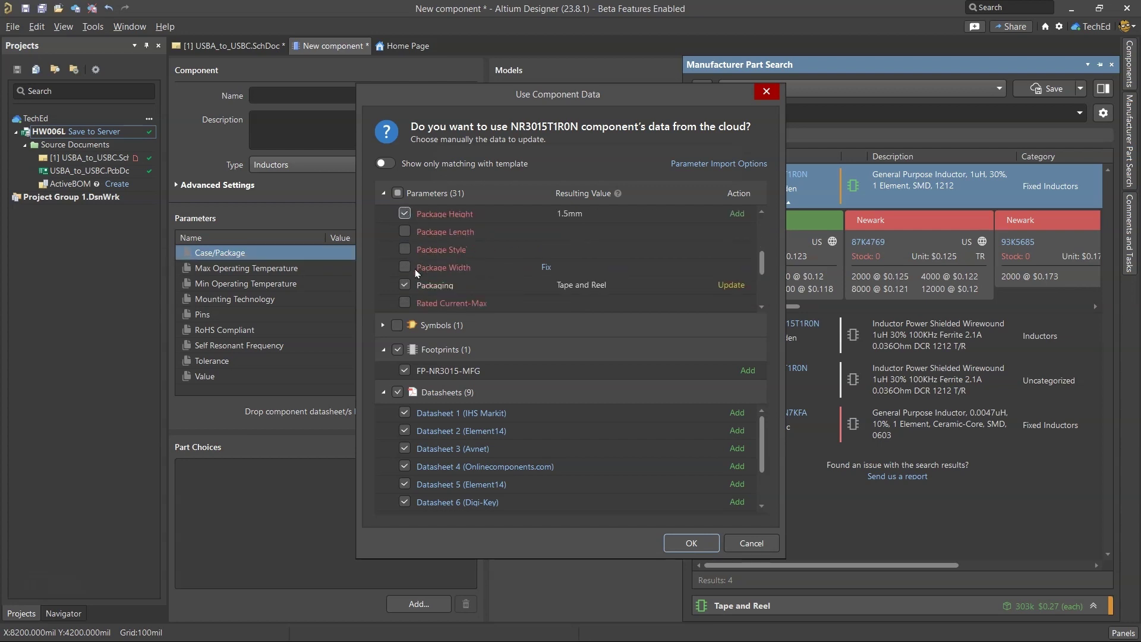
{"action": "scroll", "coordinate": [428, 273], "scroll_direction": "down", "scroll_amount": 2}
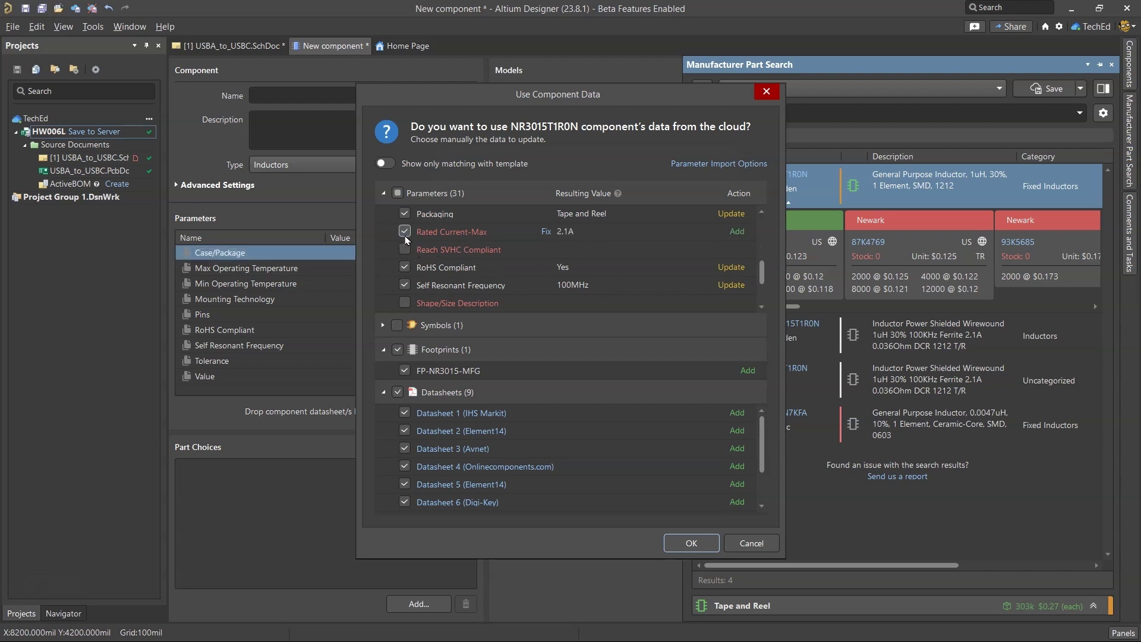
{"action": "scroll", "coordinate": [467, 273], "scroll_direction": "down", "scroll_amount": 1}
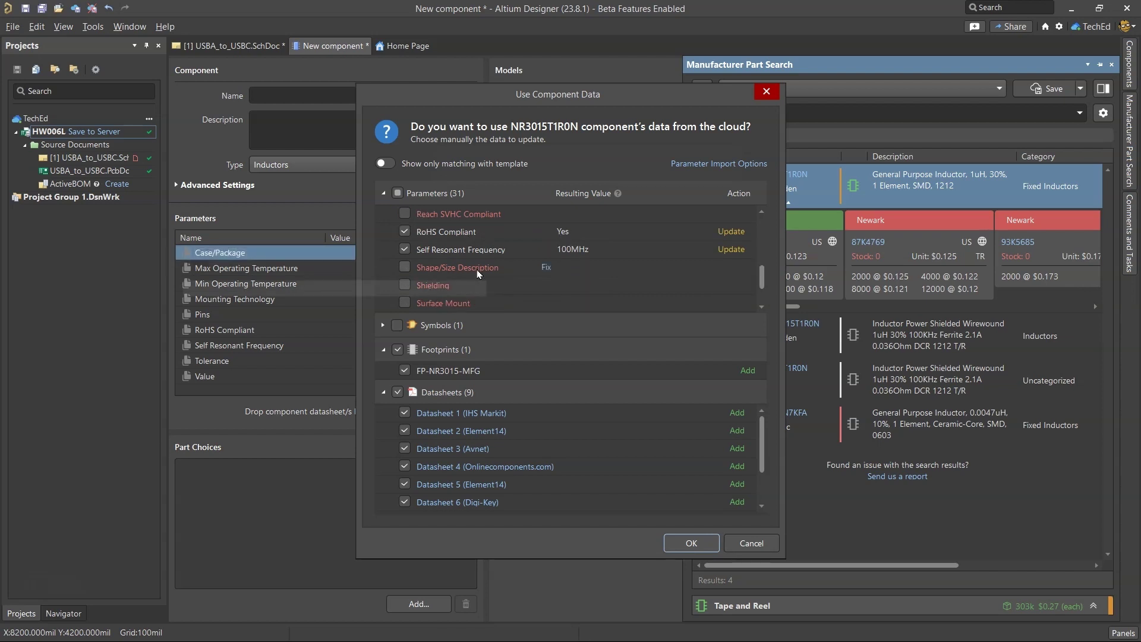
{"action": "scroll", "coordinate": [467, 273], "scroll_direction": "down", "scroll_amount": 2}
{"action": "left_click", "coordinate": [404, 231]}
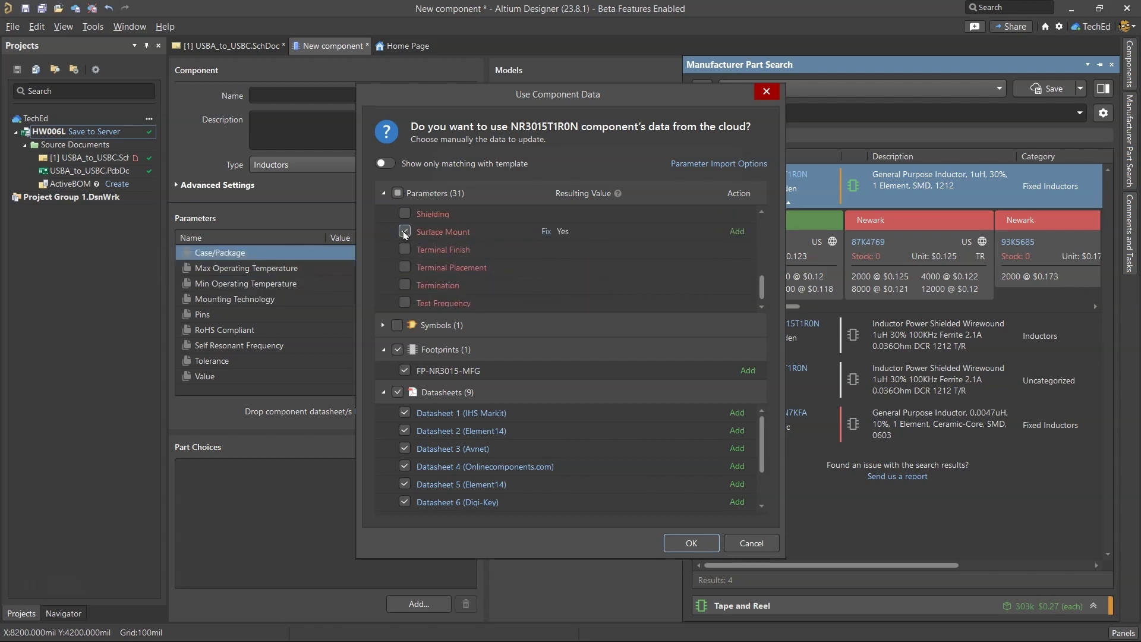
{"action": "scroll", "coordinate": [472, 268], "scroll_direction": "down", "scroll_amount": 1}
{"action": "left_click", "coordinate": [692, 545]}
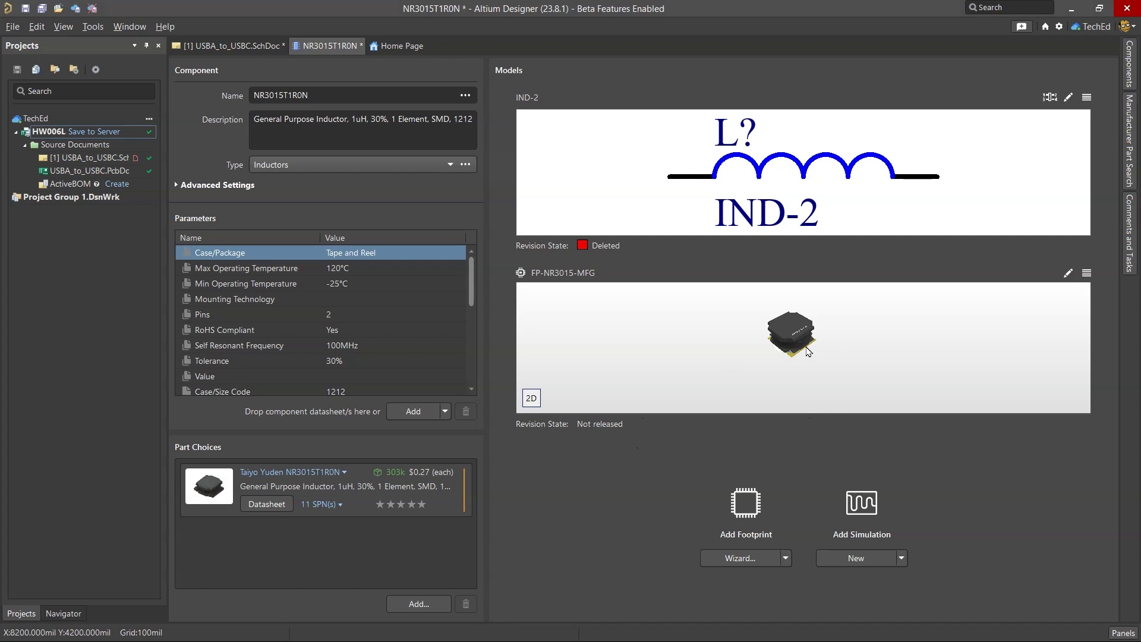
Rename the component to 'FIXED IND 1UH 2.1A 36 MOHM SMD', copied from the BOM's K18 description.
{"action": "left_click", "coordinate": [531, 398]}
{"action": "left_click", "coordinate": [532, 399]}
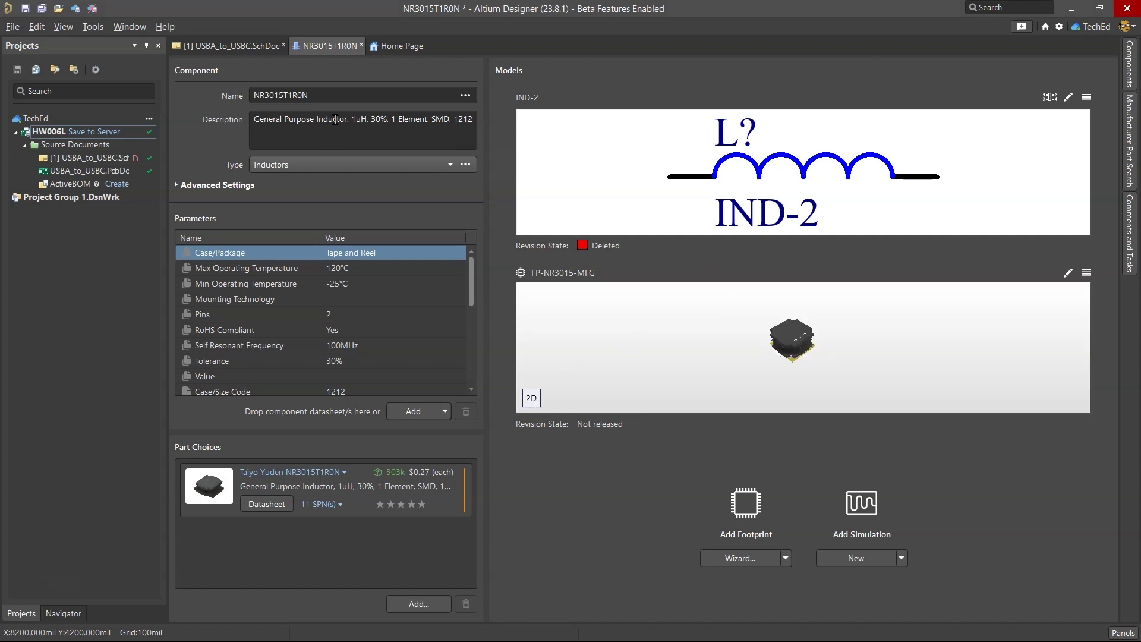
{"action": "key", "text": "alt+Tab"}
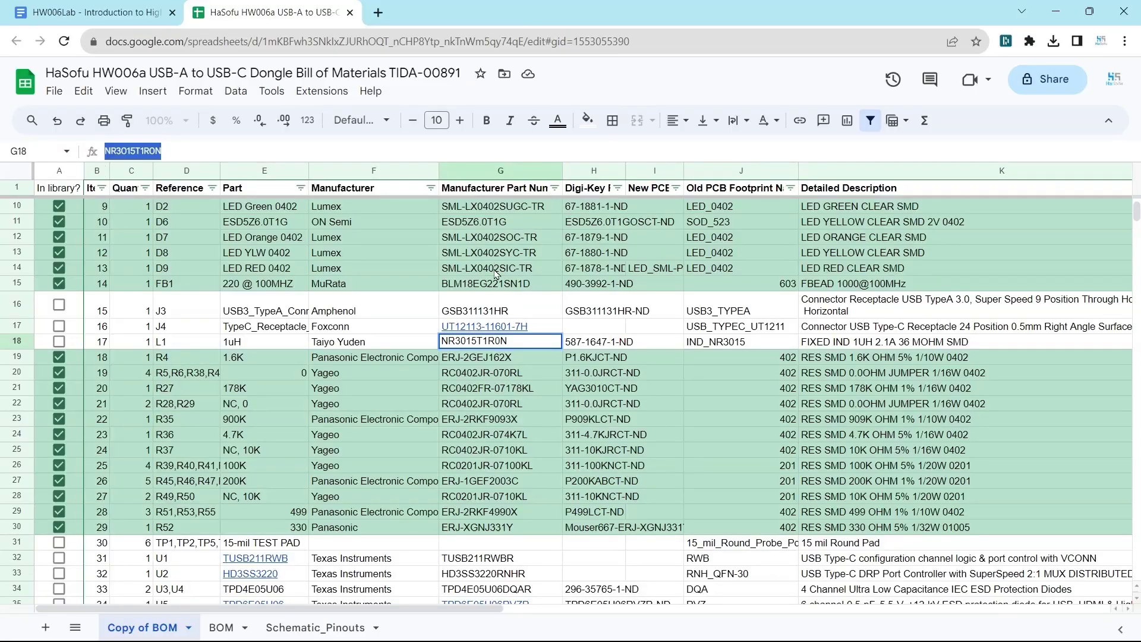
{"action": "left_click", "coordinate": [924, 349]}
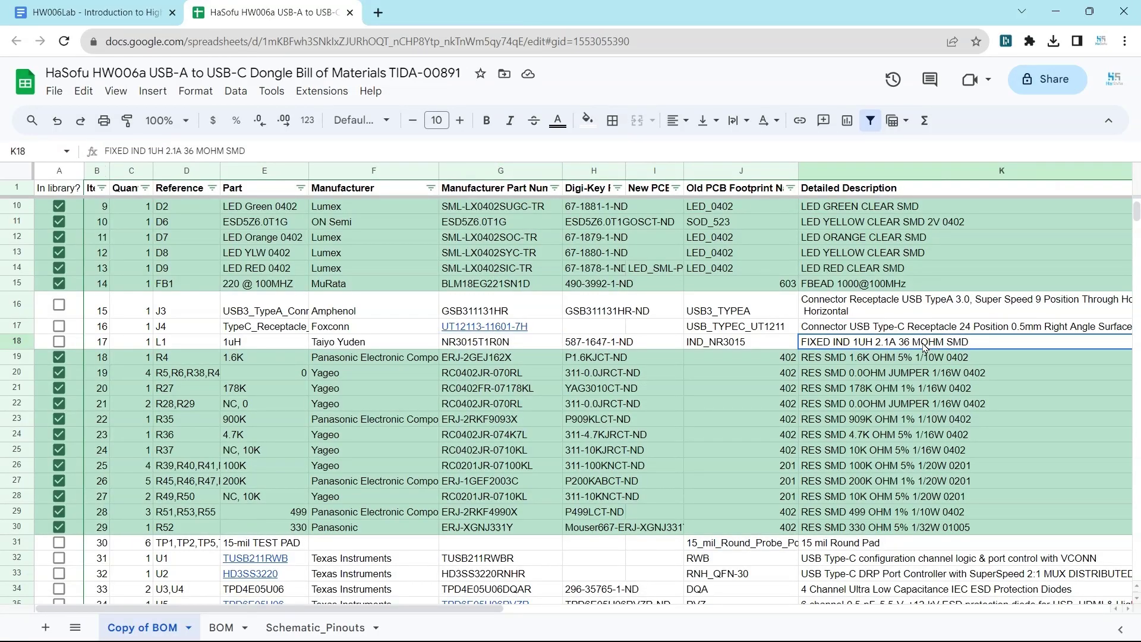
{"action": "key", "text": "alt+Tab"}
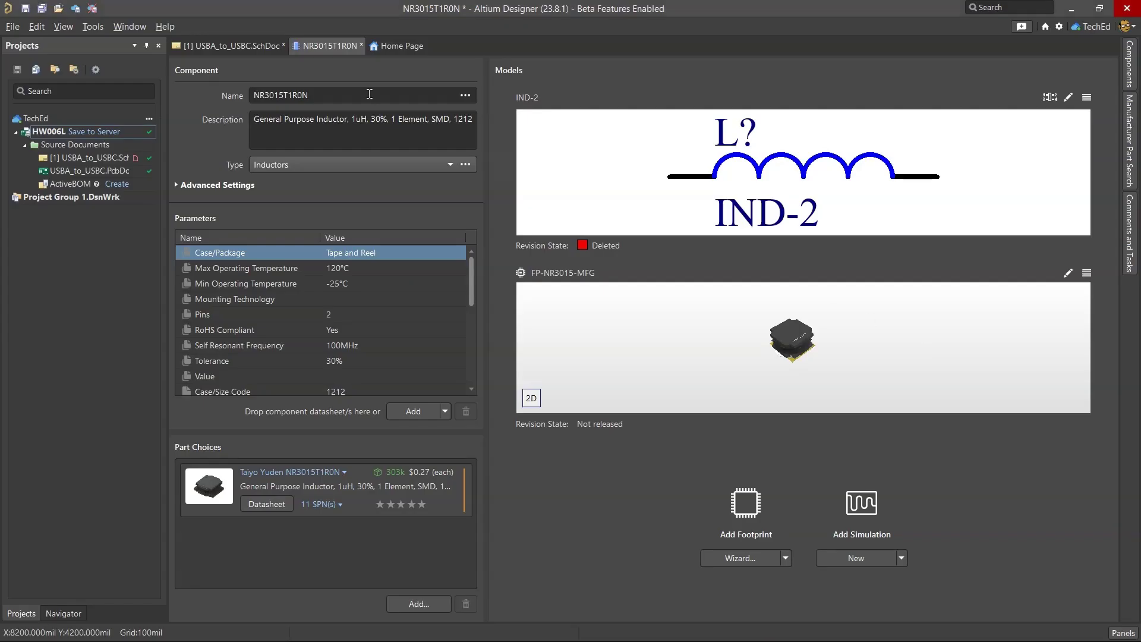
{"action": "double_click", "coordinate": [370, 94]}
{"action": "type", "text": "FIXED IND 1UH 2.1A 36 MOHM SMD"}
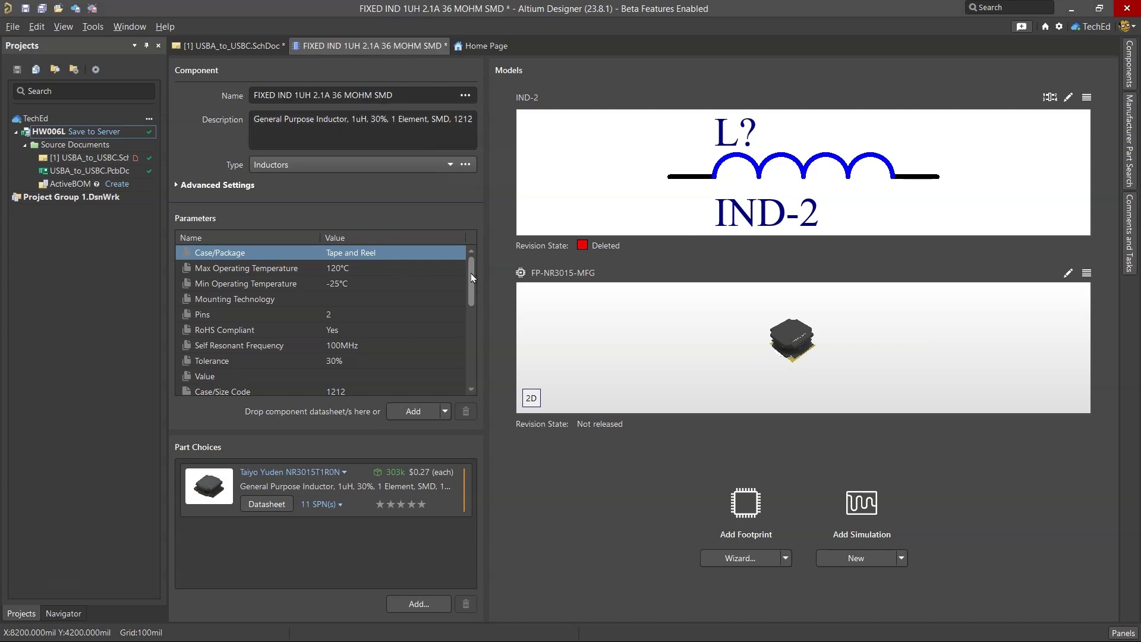
{"action": "left_click_drag", "start_coordinate": [472, 277], "coordinate": [483, 402]}
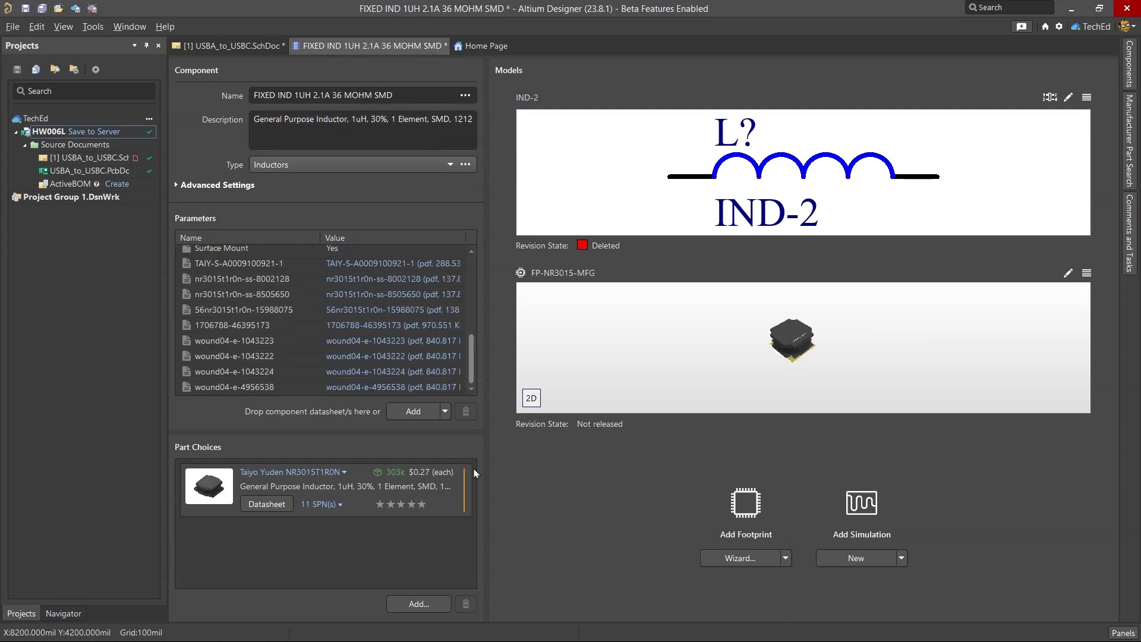
Close the component document, save it to the server, and dismiss the validation failure.
{"action": "right_click", "coordinate": [389, 50]}
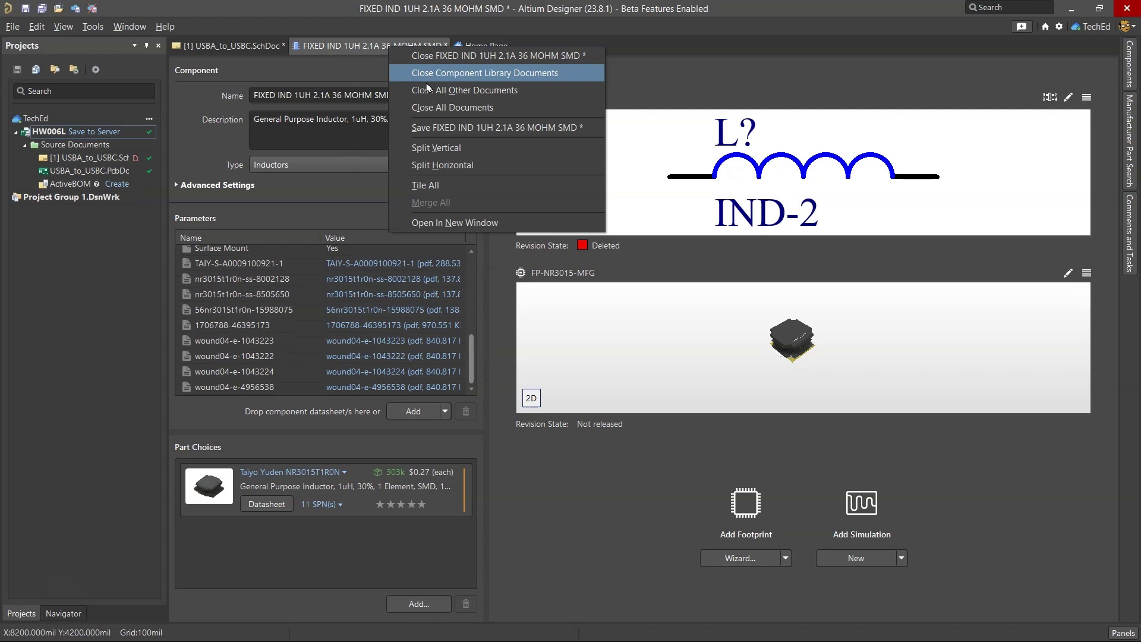
{"action": "left_click", "coordinate": [428, 55]}
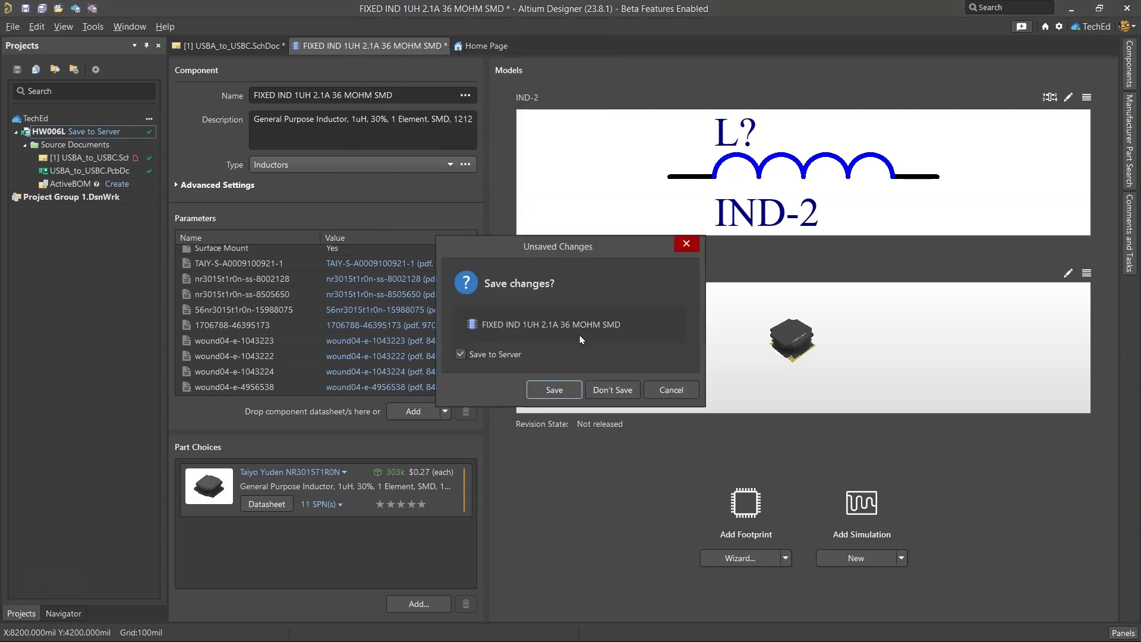
{"action": "key", "text": "Return"}
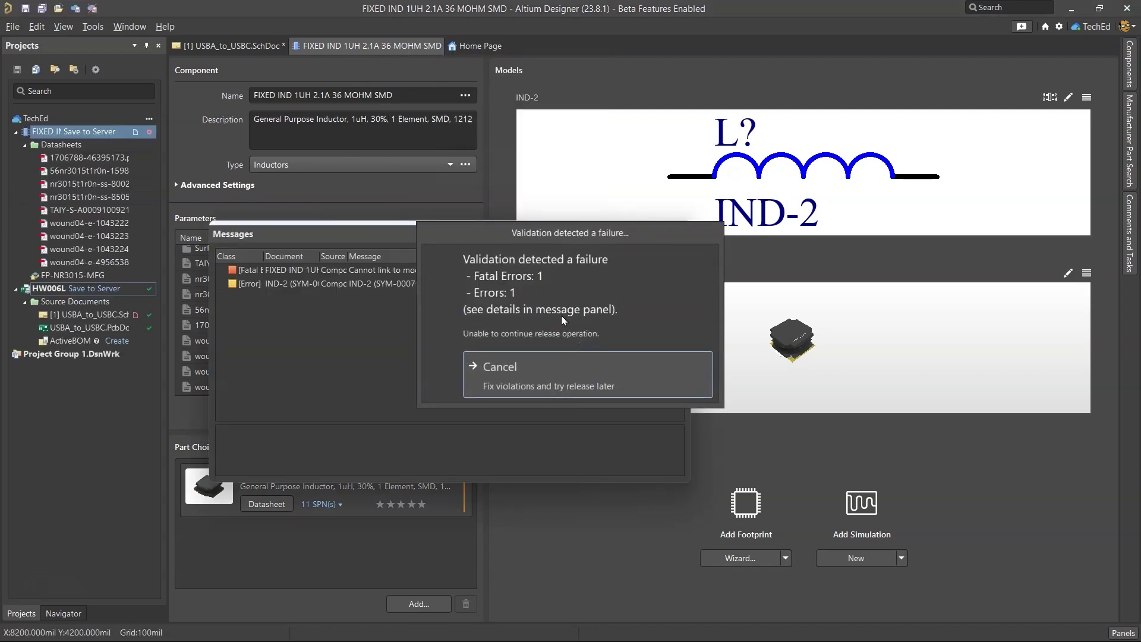
{"action": "left_click", "coordinate": [587, 389]}
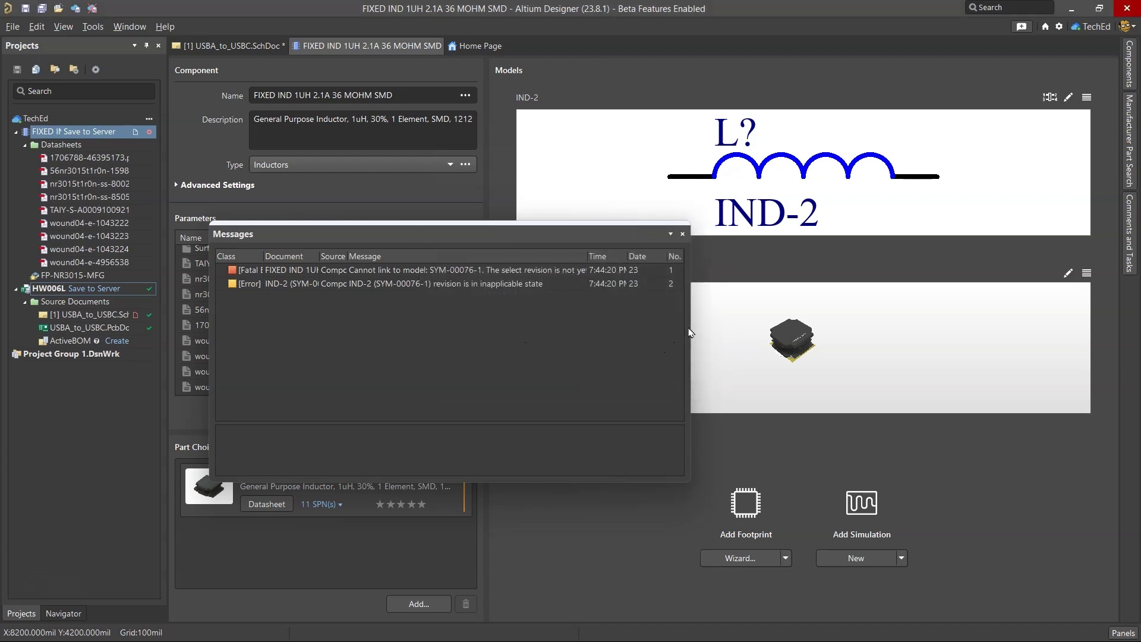
Read the fatal error in Messages showing the IND-2 symbol revision is unreleased, then close it.
{"action": "left_click_drag", "start_coordinate": [766, 338], "coordinate": [933, 349]}
{"action": "left_click", "coordinate": [604, 276]}
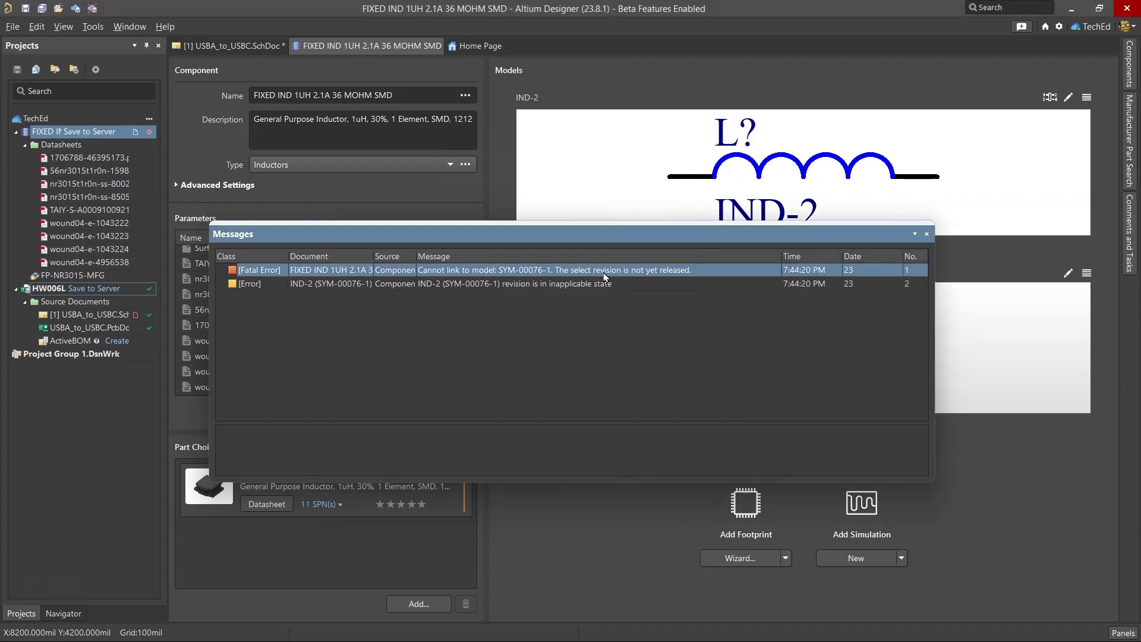
{"action": "right_click", "coordinate": [612, 272]}
{"action": "left_click", "coordinate": [606, 301]}
{"action": "left_click", "coordinate": [926, 235]}
{"action": "right_click", "coordinate": [394, 45]}
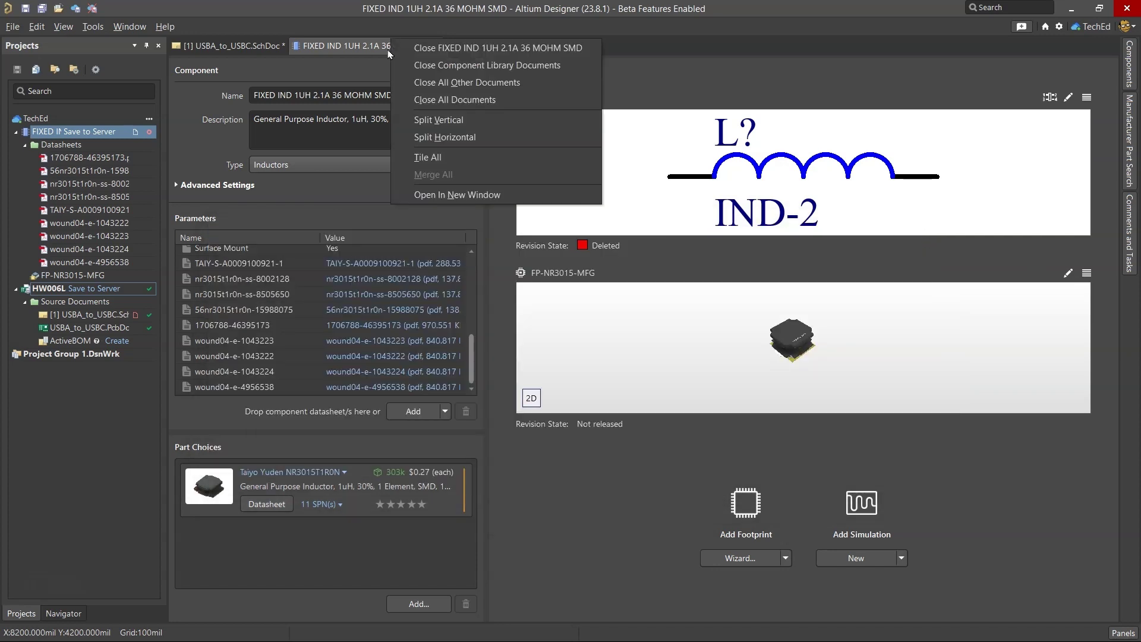
{"action": "left_click", "coordinate": [807, 203]}
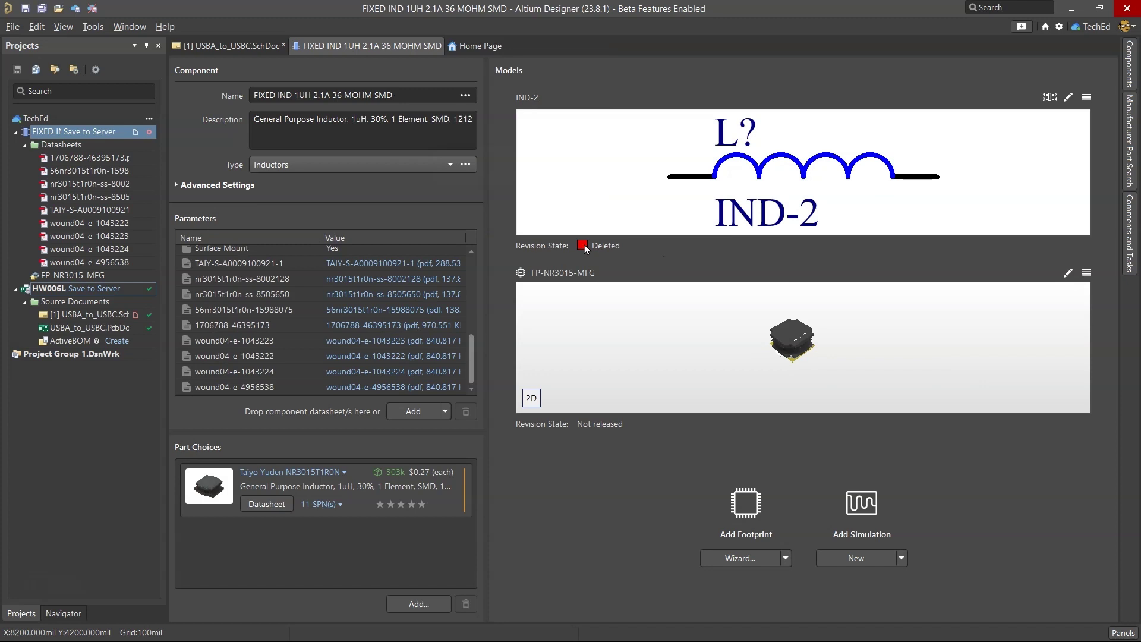
Open the IND-2 symbol for editing and select it in the SCH Library list.
{"action": "left_click", "coordinate": [1067, 98]}
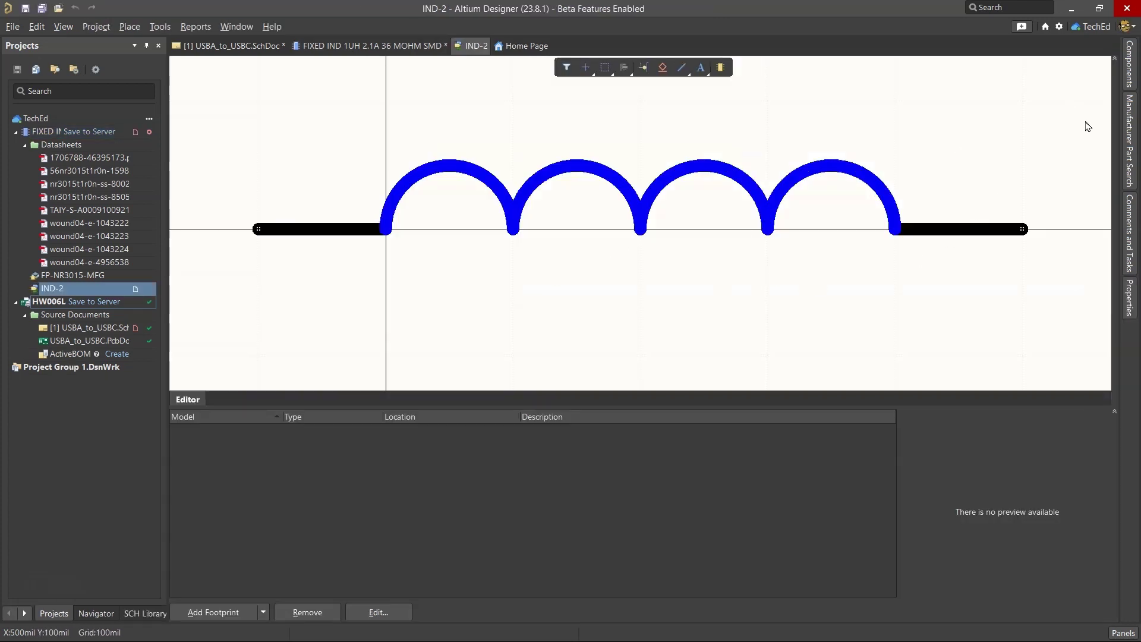
{"action": "left_click", "coordinate": [1129, 137]}
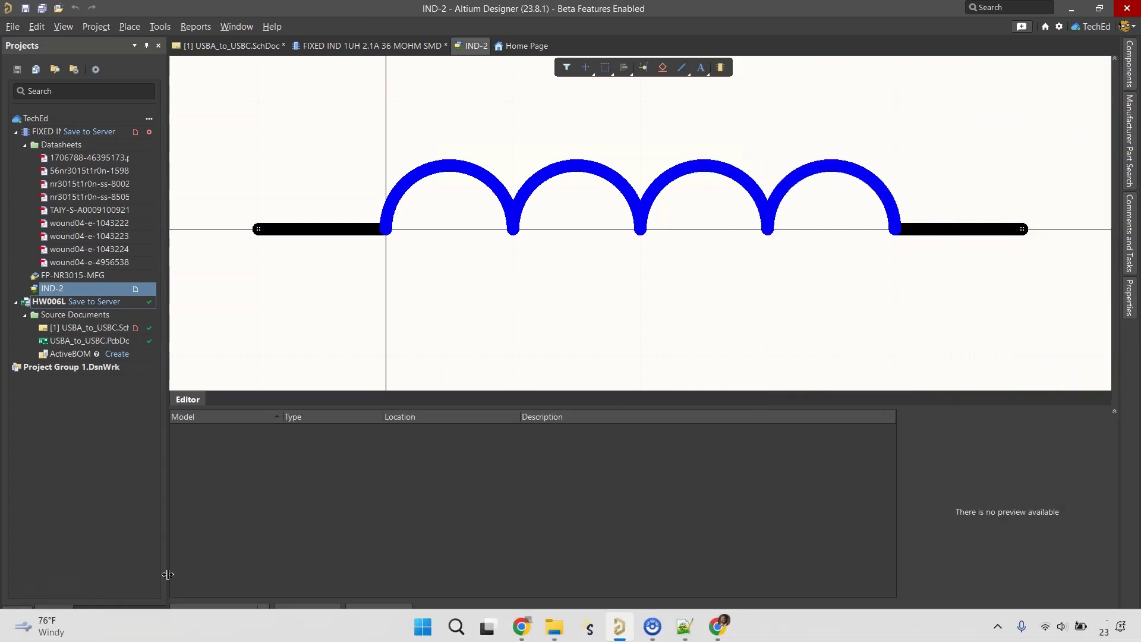
{"action": "left_click", "coordinate": [142, 613]}
{"action": "left_click", "coordinate": [41, 107]}
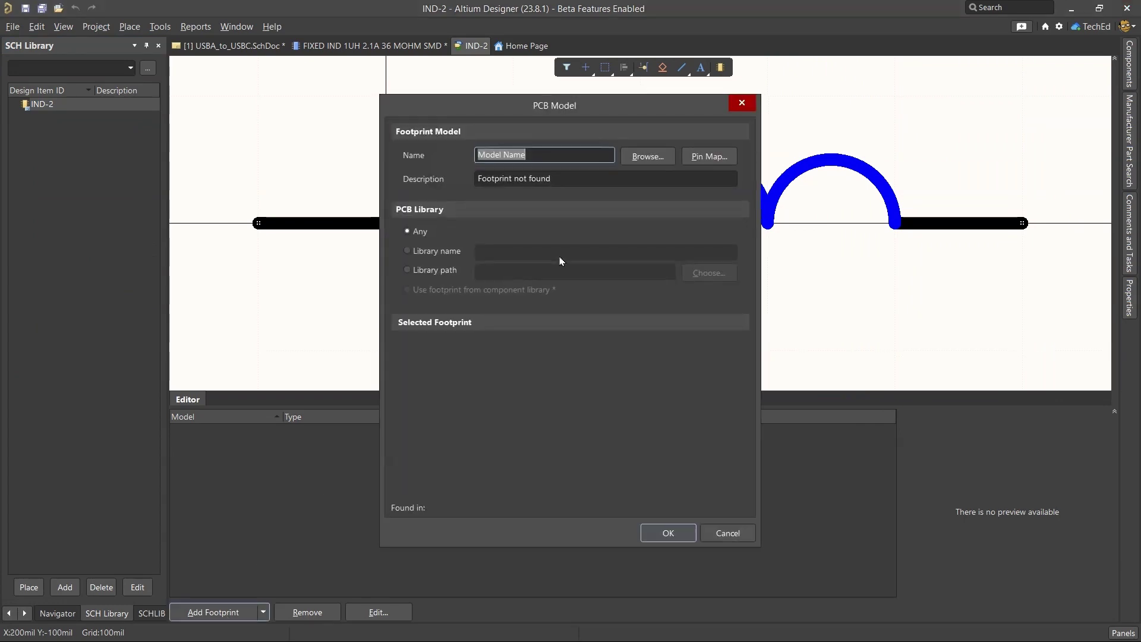
Start adding a footprint to IND-2, cancel without choosing one, and return to the inductor component.
{"action": "left_click", "coordinate": [649, 156]}
{"action": "left_click", "coordinate": [493, 228]}
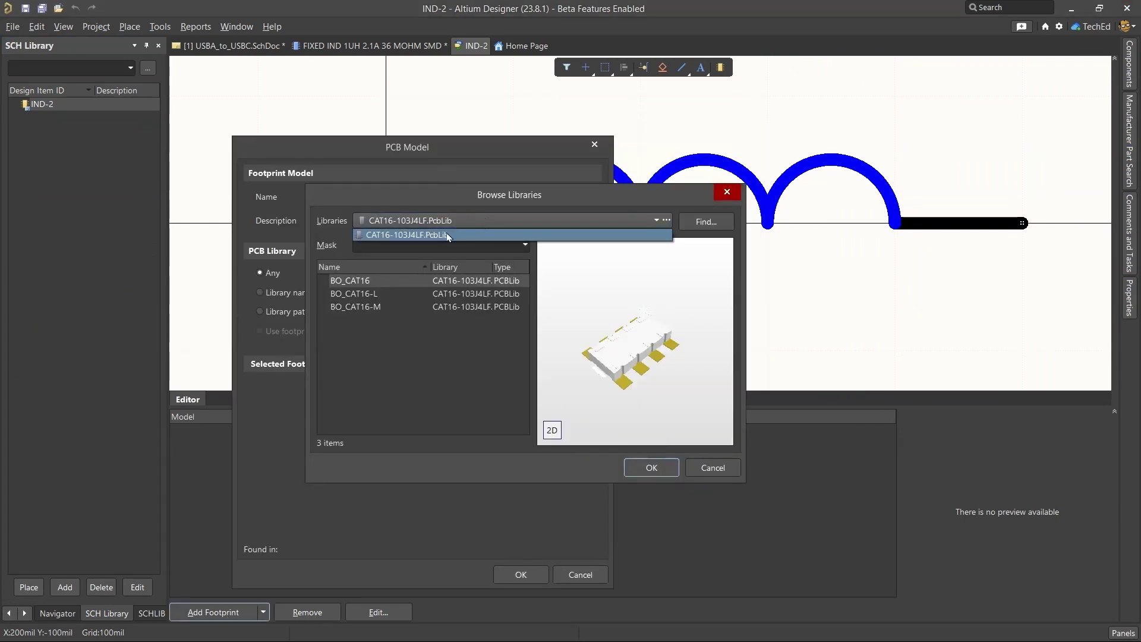
{"action": "left_click", "coordinate": [447, 233]}
{"action": "left_click", "coordinate": [711, 467]}
{"action": "left_click", "coordinate": [580, 574]}
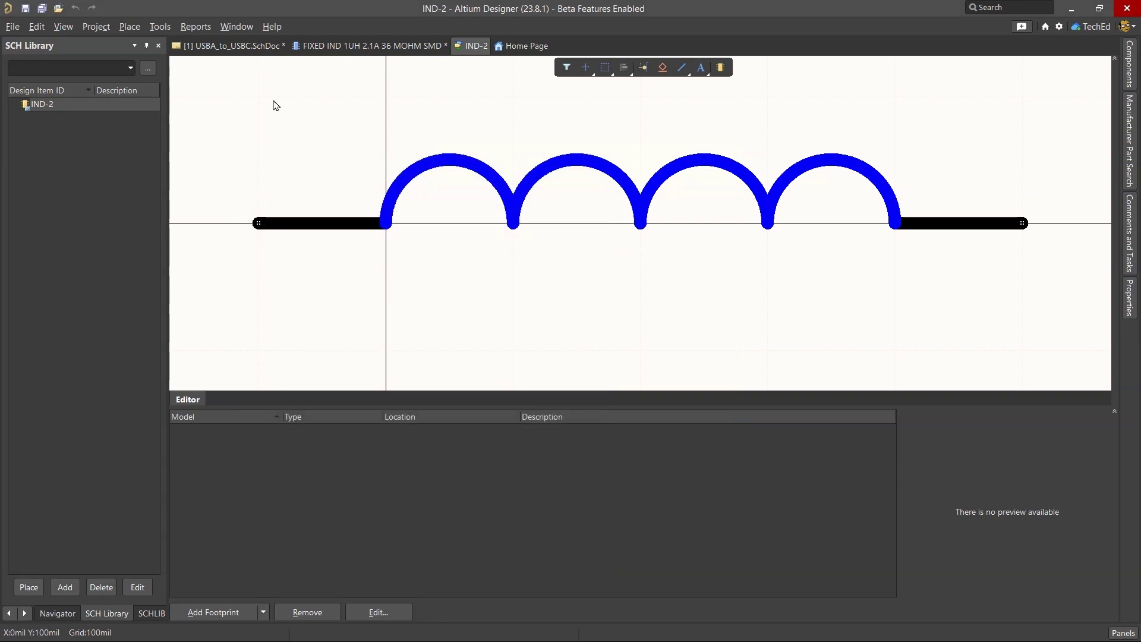
{"action": "left_click", "coordinate": [362, 46]}
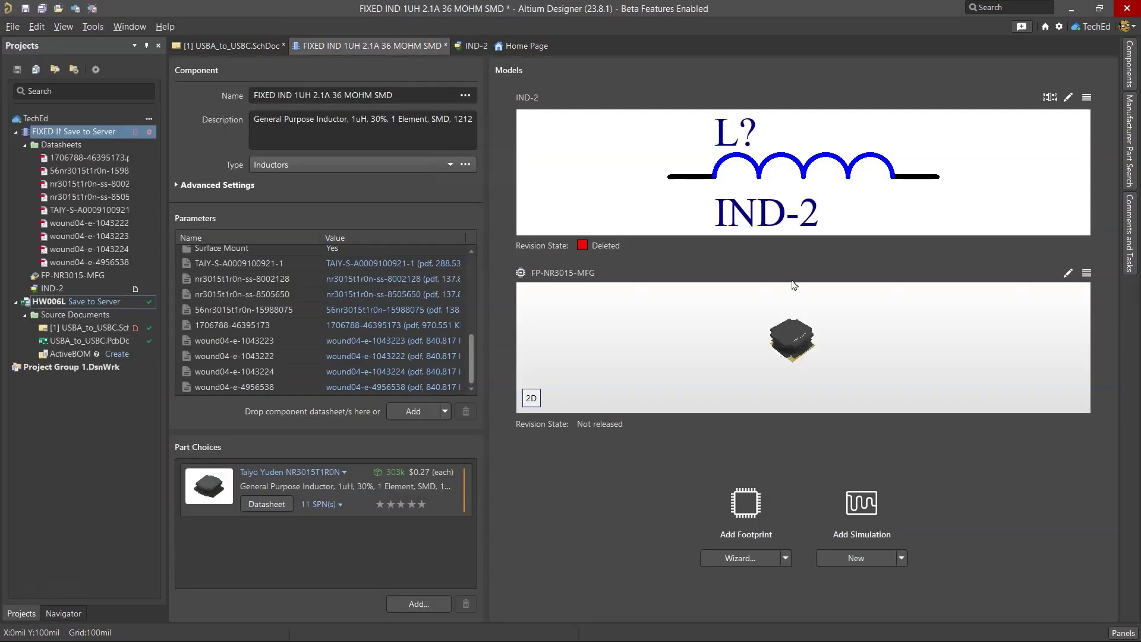
Relink the symbol model to workspace symbol SYM-012-0000-2 IND-2, found by sorting Symbols by name.
{"action": "left_click", "coordinate": [1086, 98]}
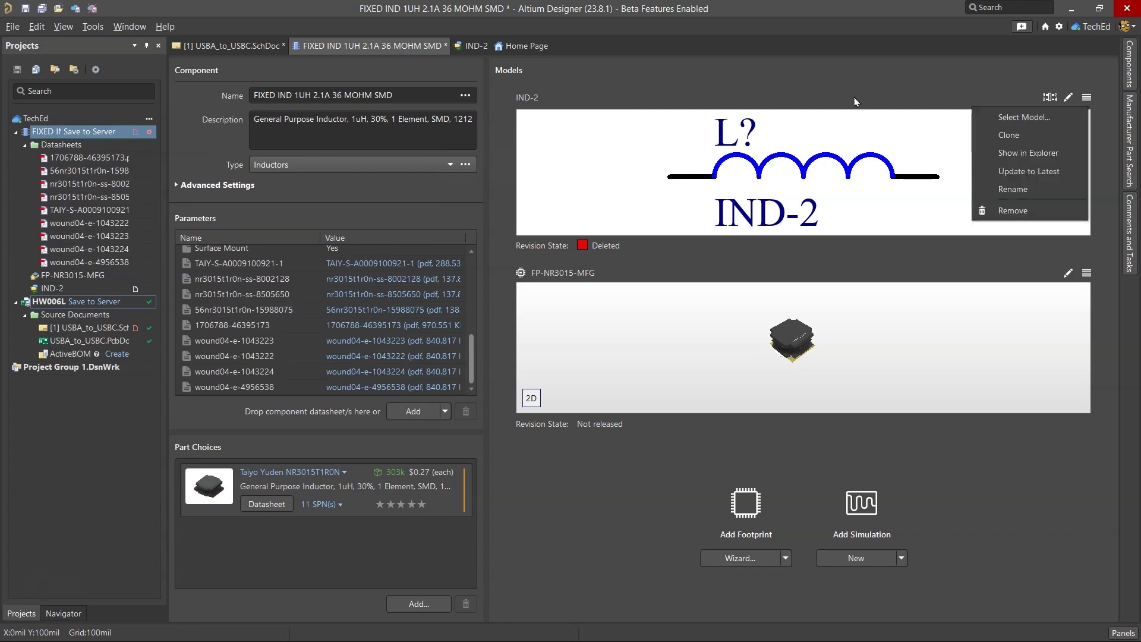
{"action": "left_click", "coordinate": [1023, 119]}
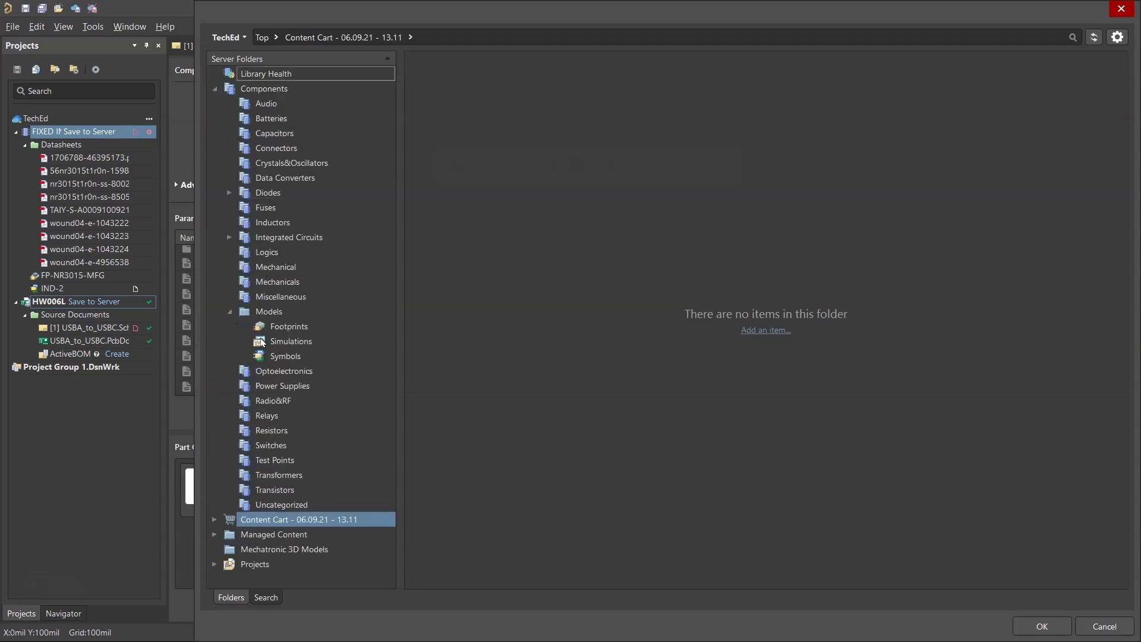
{"action": "left_click", "coordinate": [295, 356]}
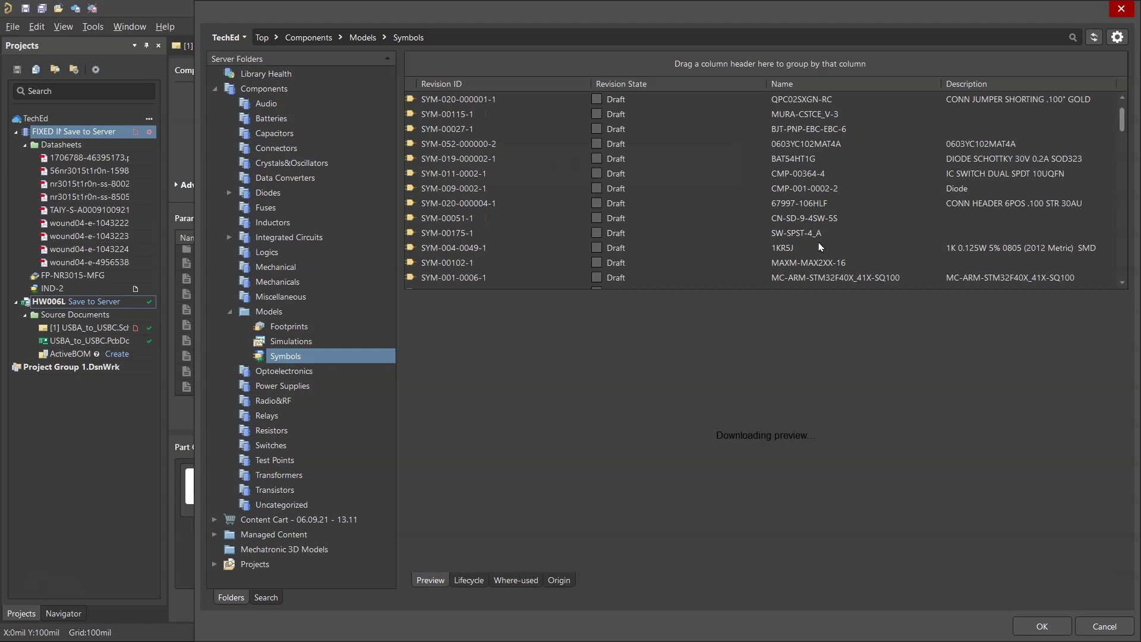
{"action": "scroll", "coordinate": [819, 247], "scroll_direction": "down", "scroll_amount": 5}
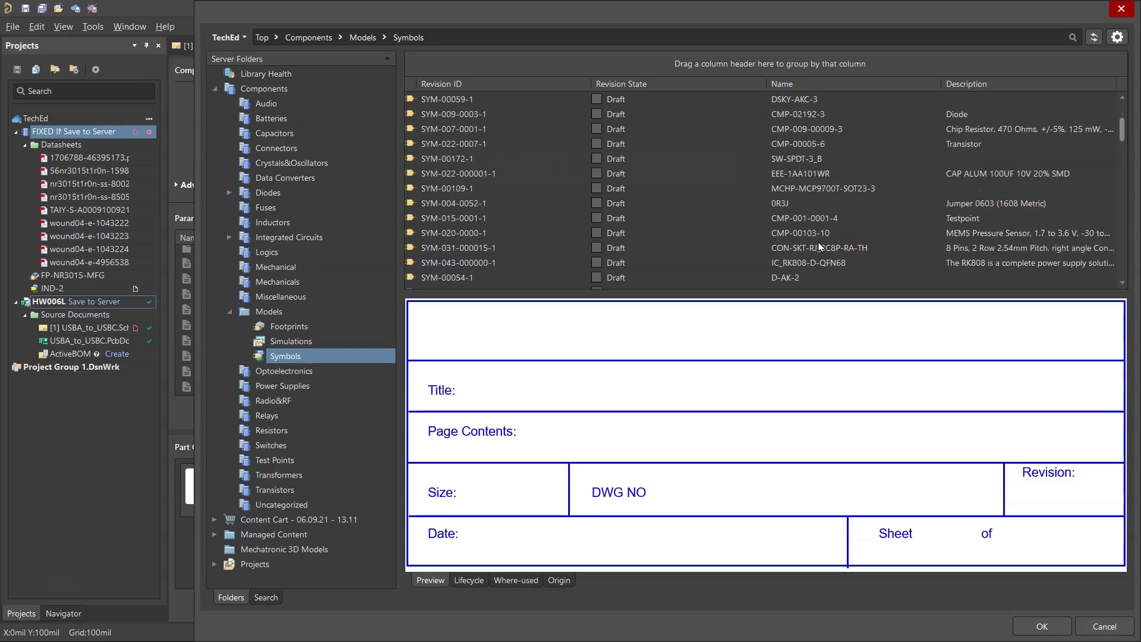
{"action": "left_click", "coordinate": [832, 83]}
{"action": "scroll", "coordinate": [899, 145], "scroll_direction": "down", "scroll_amount": 10}
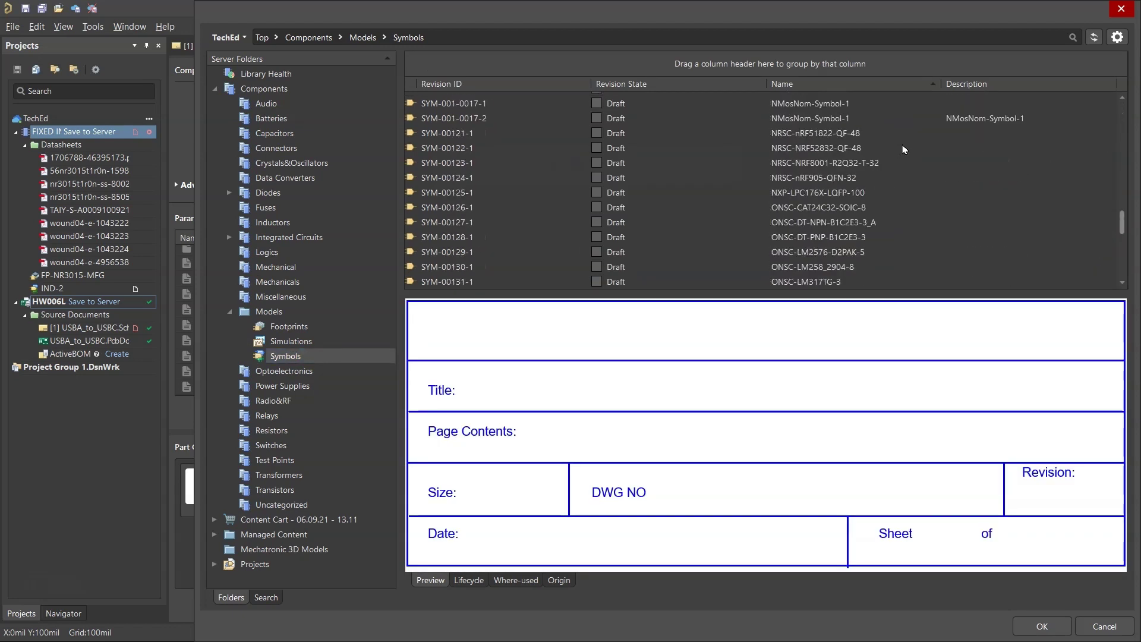
{"action": "scroll", "coordinate": [906, 142], "scroll_direction": "up", "scroll_amount": 8}
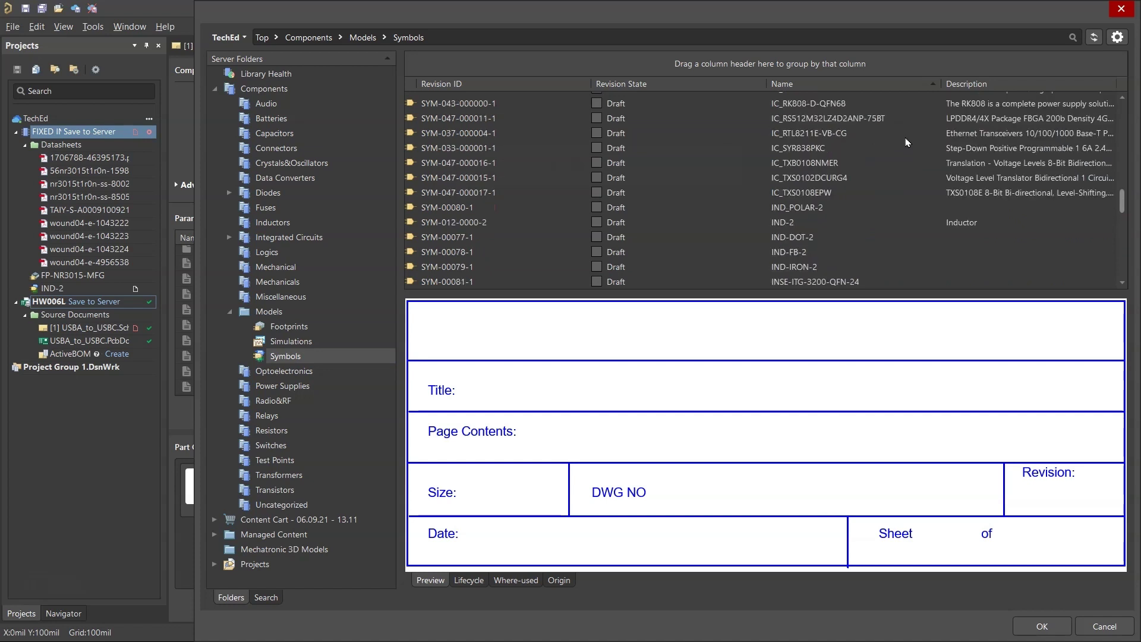
{"action": "left_click", "coordinate": [699, 222]}
{"action": "left_click", "coordinate": [1041, 626]}
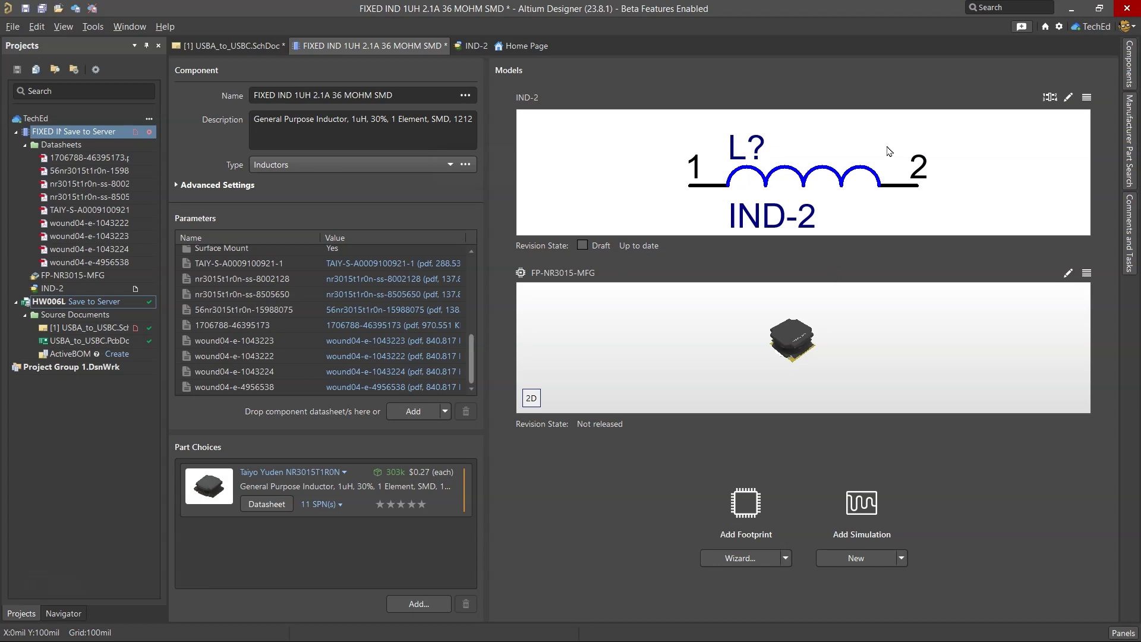
Close the component document and choose to save it to the server.
{"action": "right_click", "coordinate": [371, 53]}
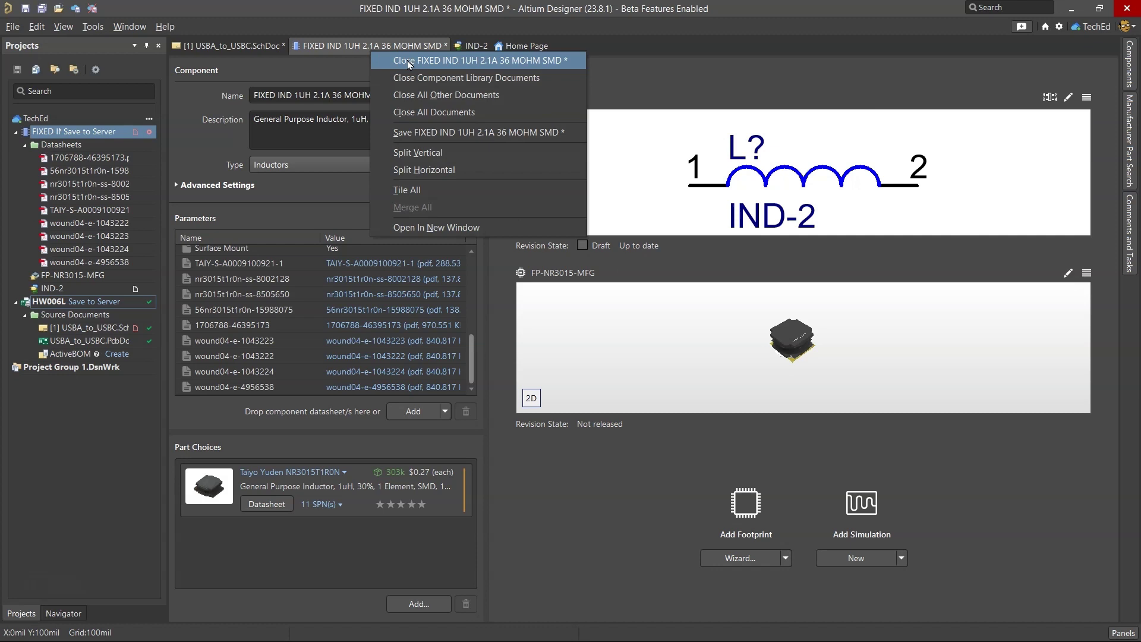
{"action": "left_click", "coordinate": [410, 62]}
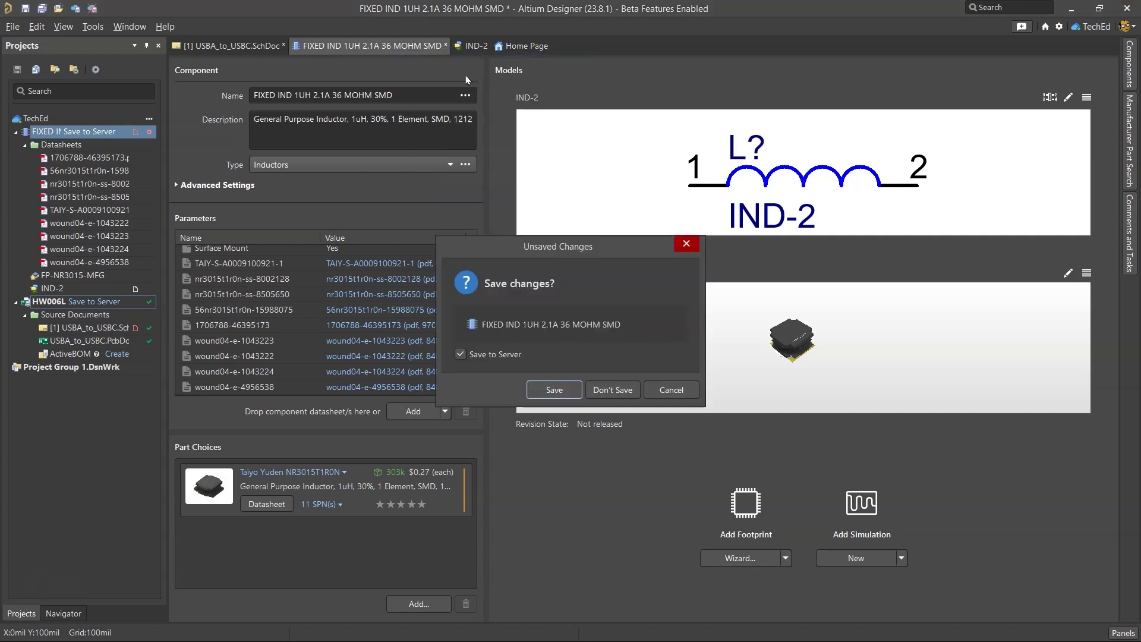
{"action": "left_click", "coordinate": [566, 390]}
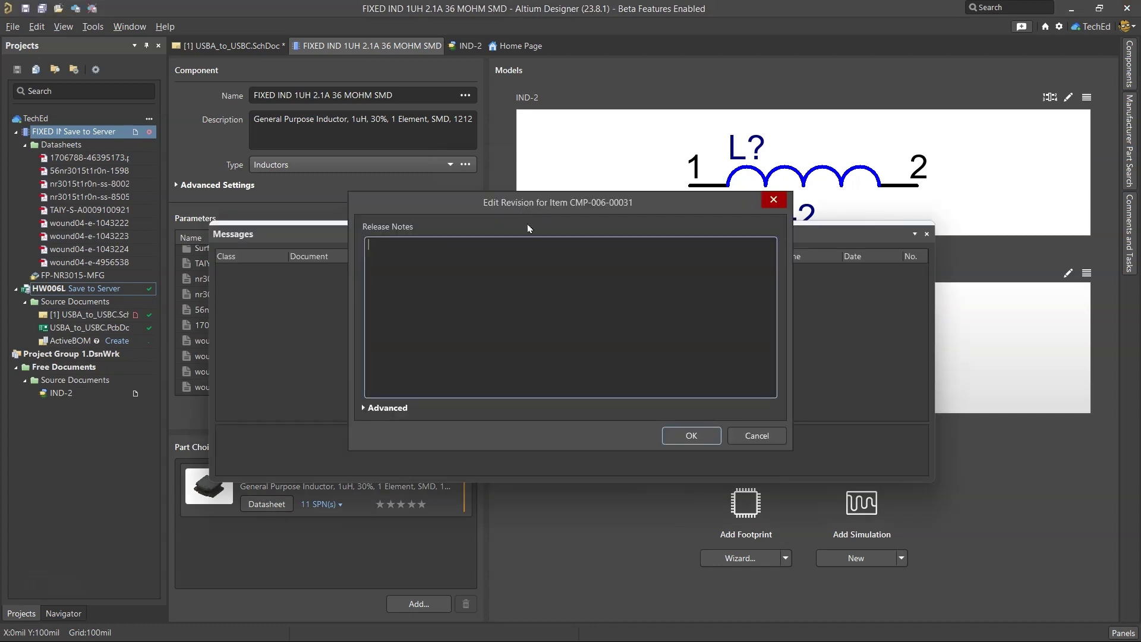
Write release notes 'new inductor released … , using existing model' and start the release.
{"action": "type", "text": "new inductor re"}
{"action": "type", "text": "leased"}
{"action": "type", "text": "FIXED IND 1UH 2.1A 36 MOHM SMD"}
{"action": "type", "text": ", using e"}
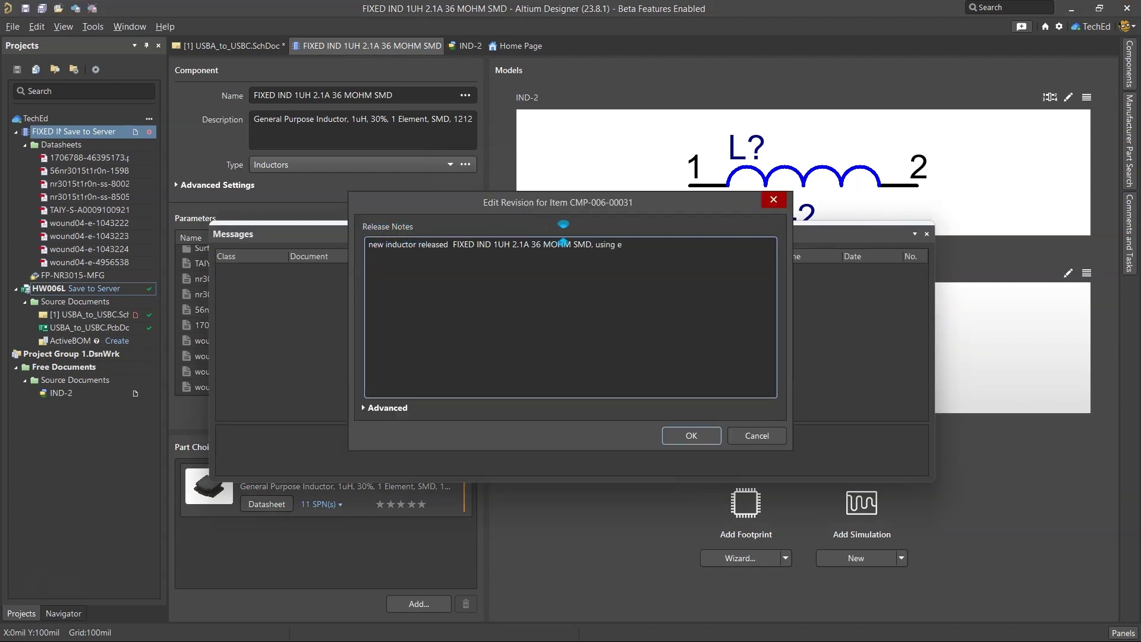
{"action": "type", "text": "xisting model"}
{"action": "key", "text": "Return"}
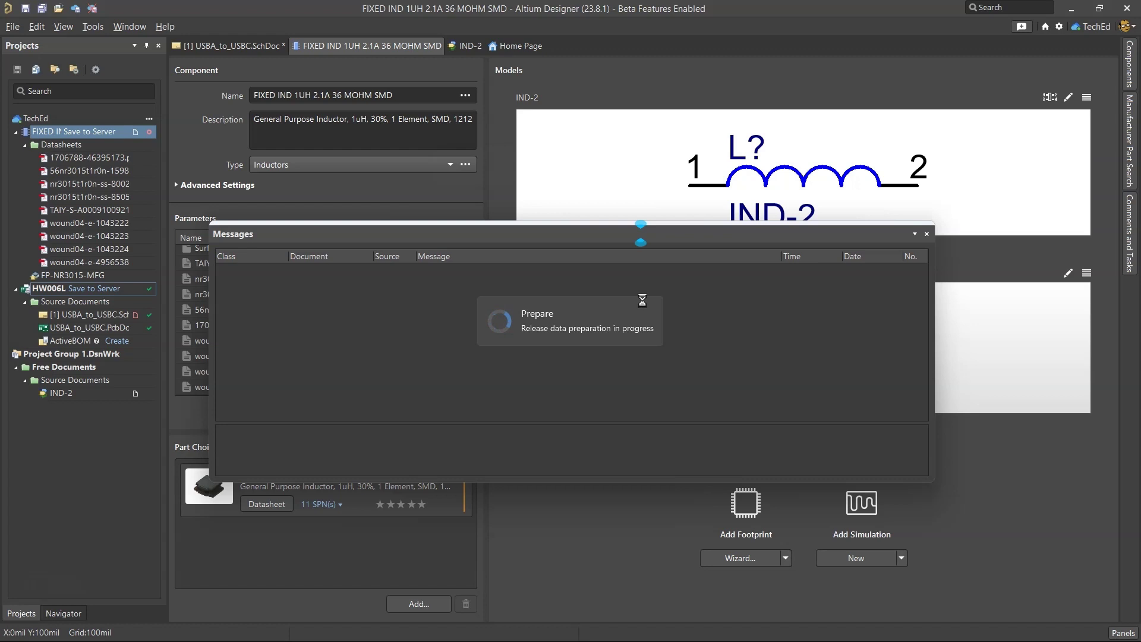
Close the release Messages panel and the IND-2 library document.
{"action": "left_click", "coordinate": [915, 234]}
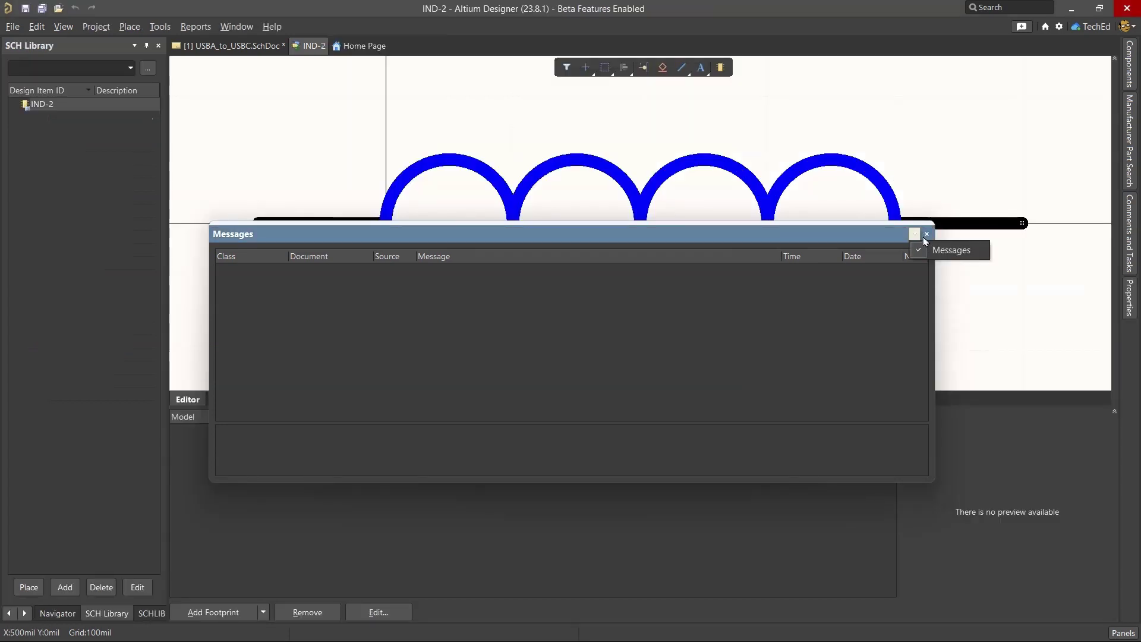
{"action": "left_click", "coordinate": [925, 234]}
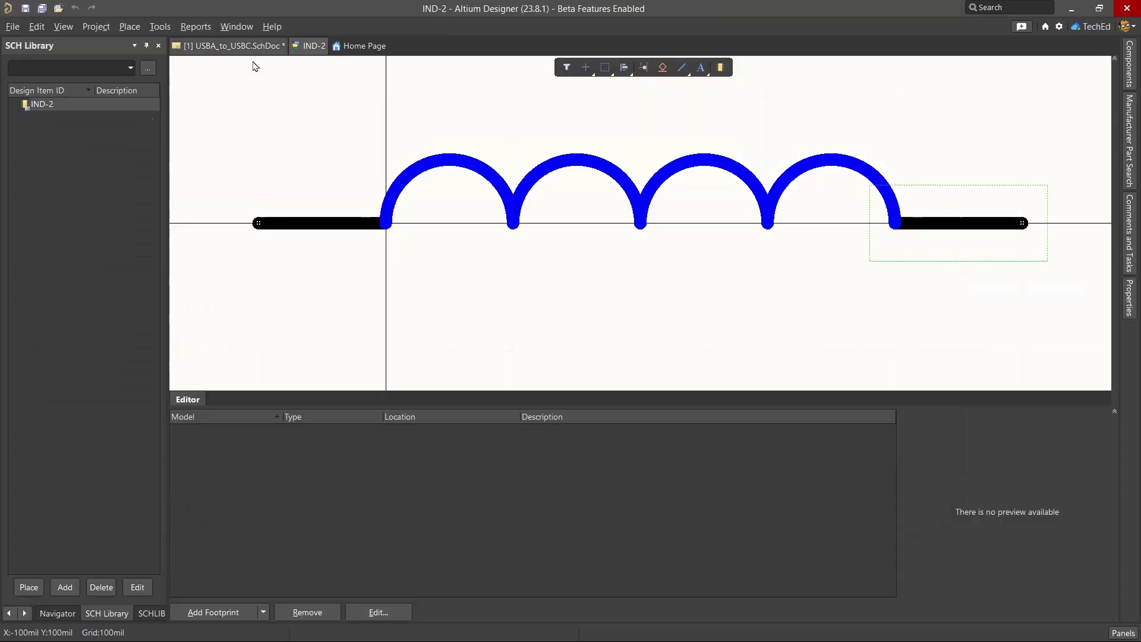
{"action": "right_click", "coordinate": [308, 49]}
{"action": "left_click", "coordinate": [333, 54]}
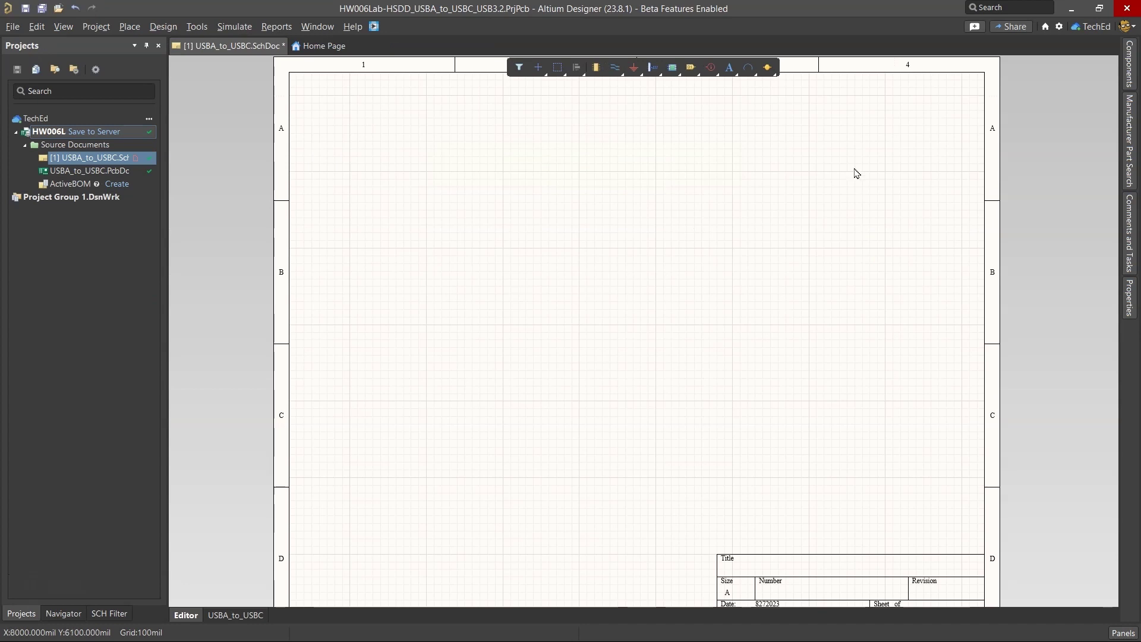
Test a Components panel search with the inductor description, clear the search, and switch to the BOM.
{"action": "left_click", "coordinate": [1129, 69]}
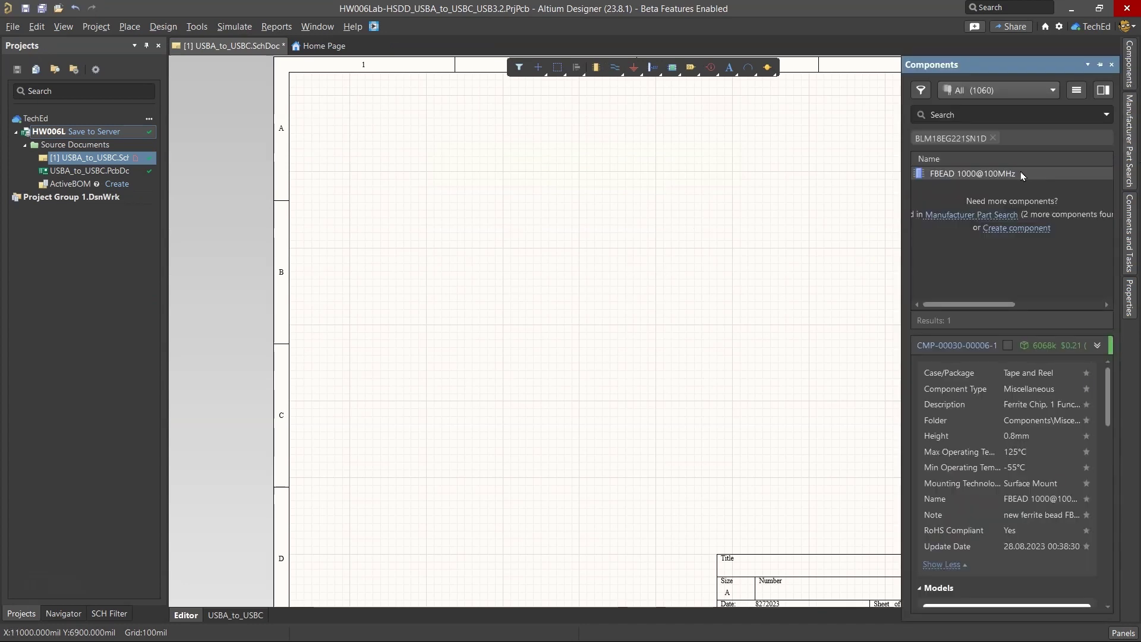
{"action": "left_click", "coordinate": [993, 137]}
{"action": "left_click", "coordinate": [998, 116]}
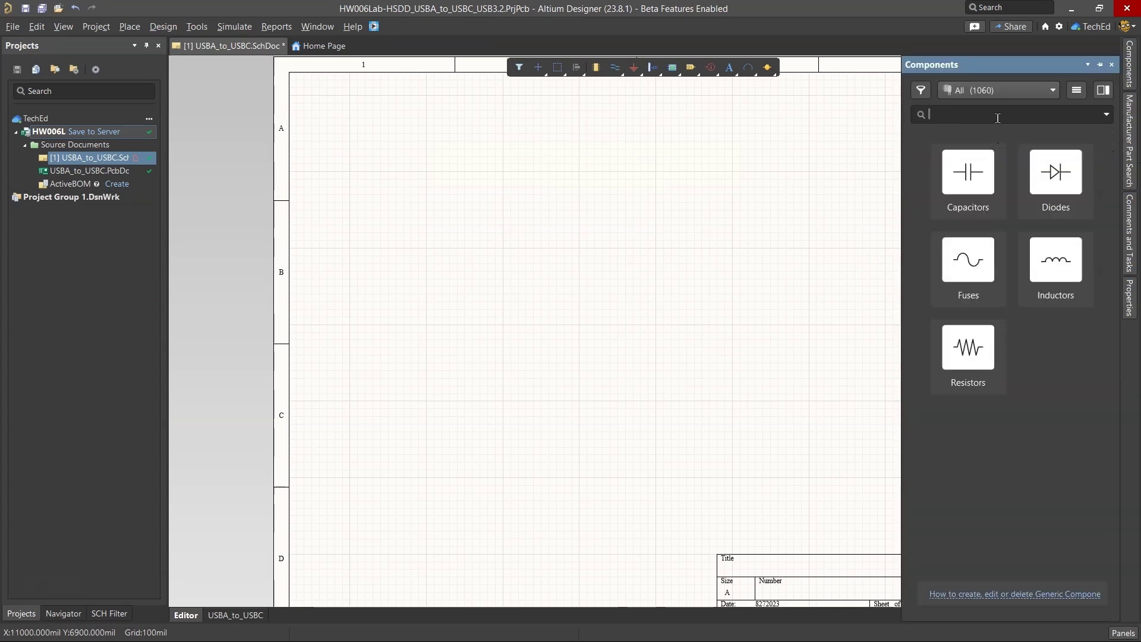
{"action": "type", "text": "FIXED IND 1UH 2.1A 36 MOHM SMD"}
{"action": "key", "text": "Return"}
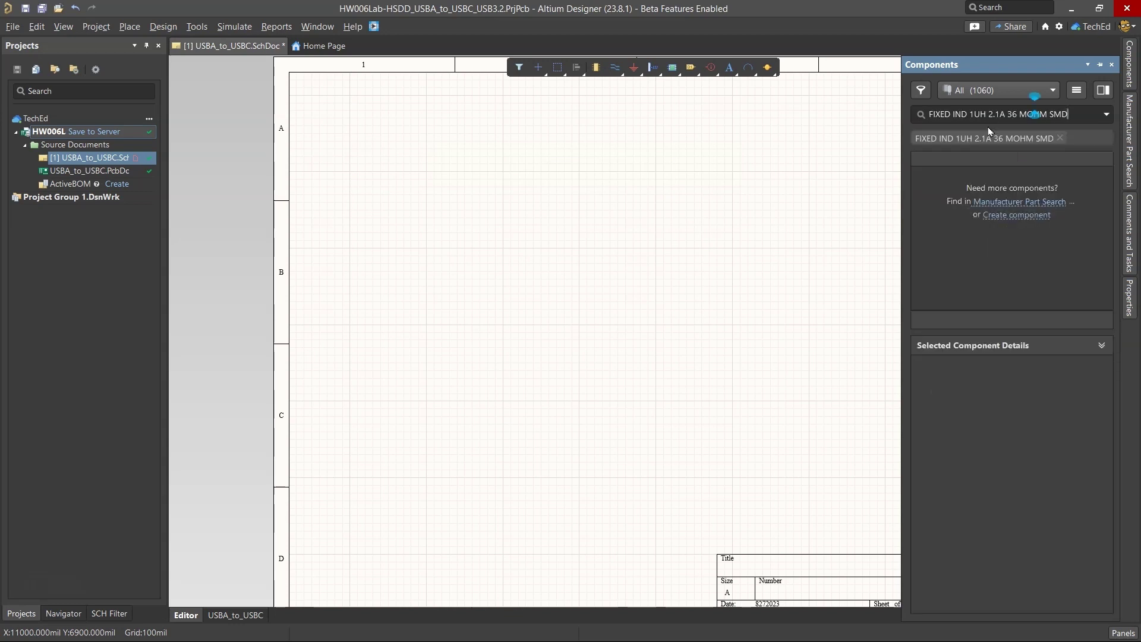
{"action": "key", "text": "ctrl+a"}
{"action": "key", "text": "BackSpace"}
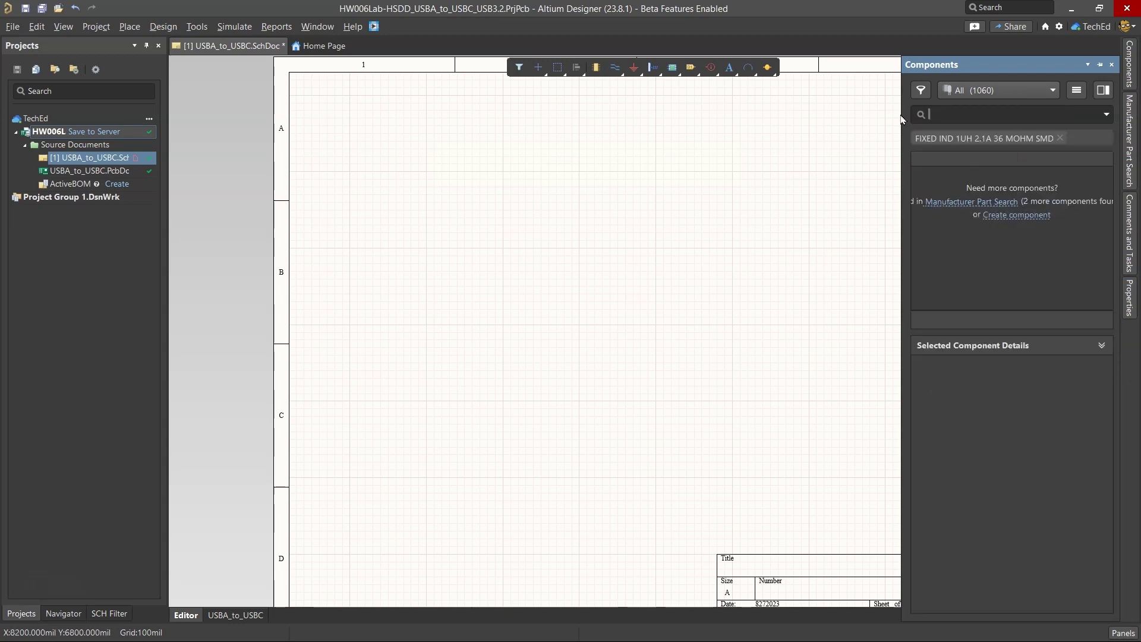
{"action": "key", "text": "BackSpace"}
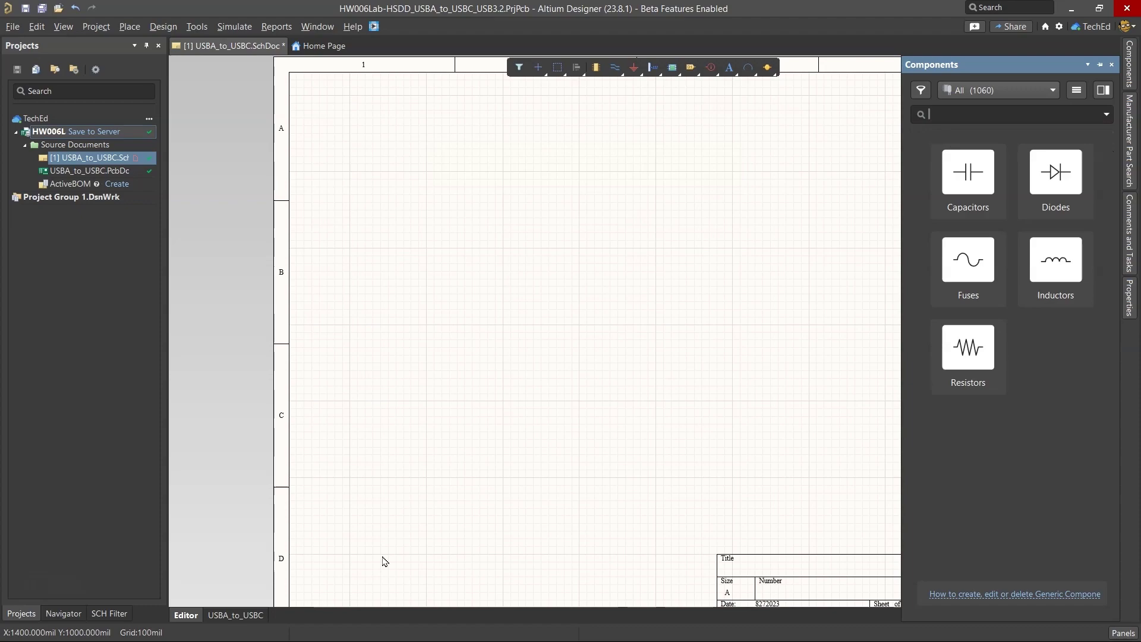
{"action": "left_click", "coordinate": [444, 258]}
{"action": "key", "text": "alt+Tab"}
{"action": "key", "text": "alt+Tab"}
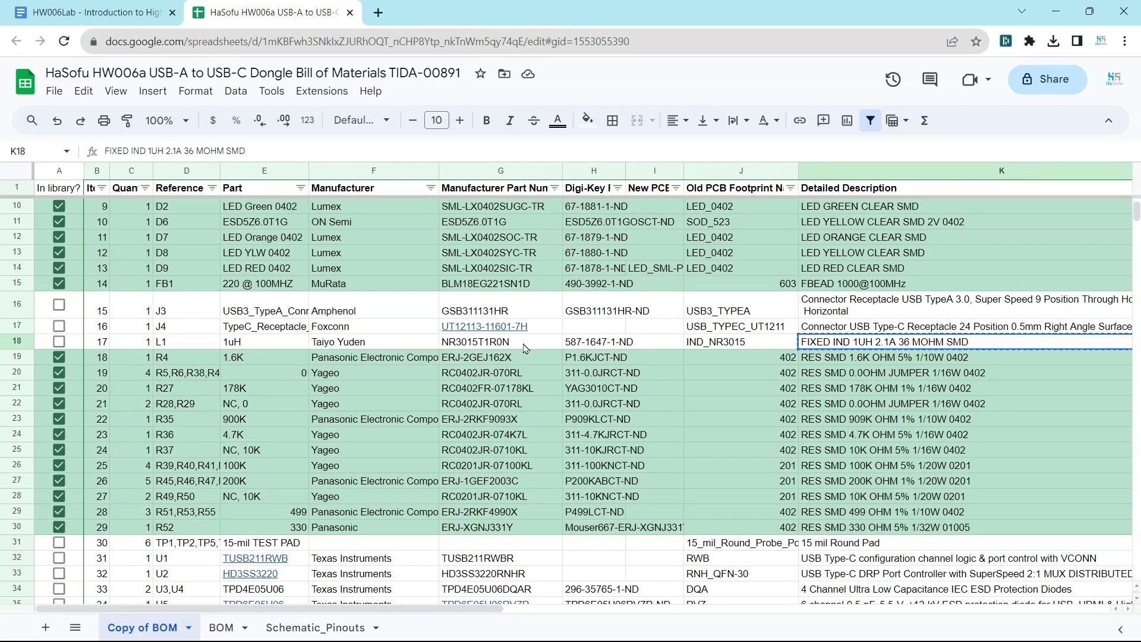
Search the Components panel for NR3015T1R0N from G18 and select the FIXED IND 1UH result.
{"action": "left_click", "coordinate": [525, 343]}
{"action": "key", "text": "alt+Tab"}
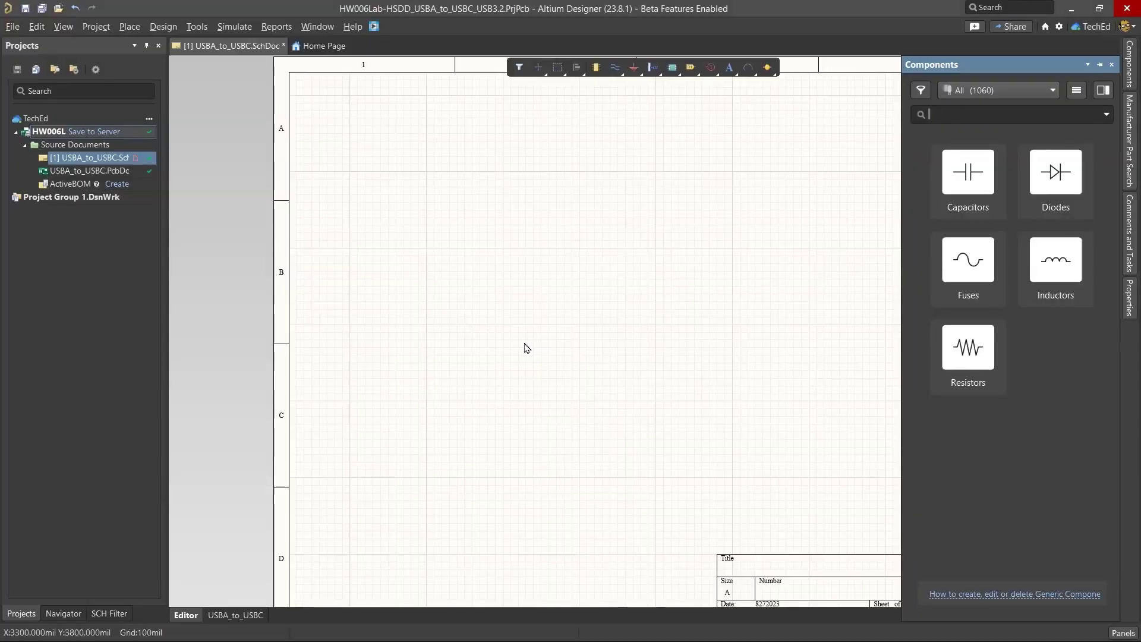
{"action": "left_click", "coordinate": [1004, 116]}
{"action": "type", "text": "NR3015T1R0N"}
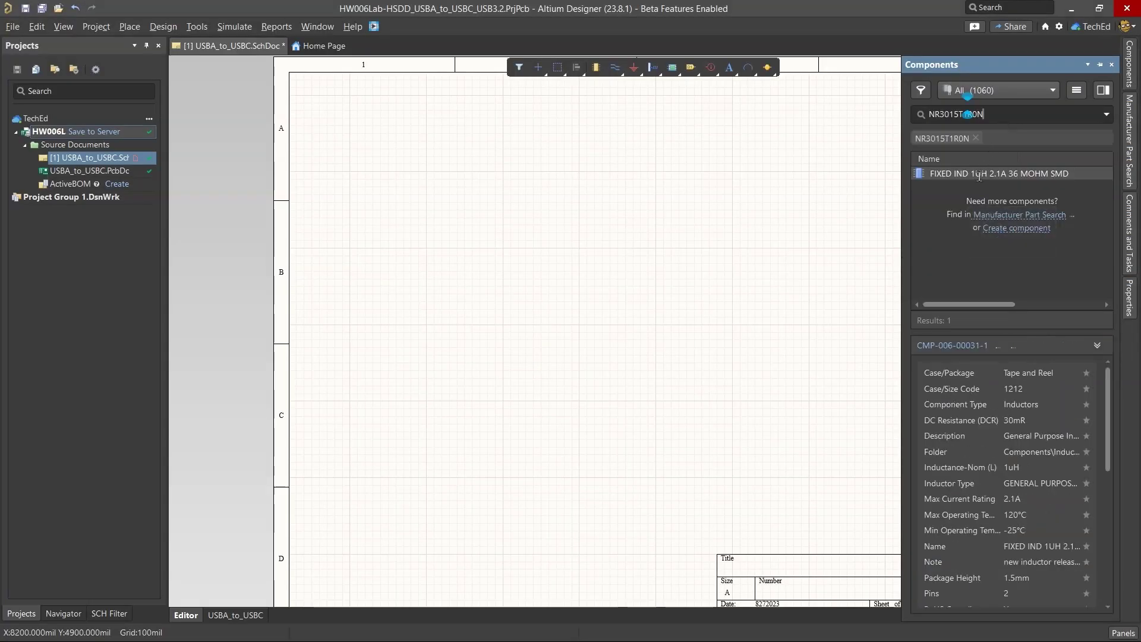
{"action": "left_click", "coordinate": [980, 175]}
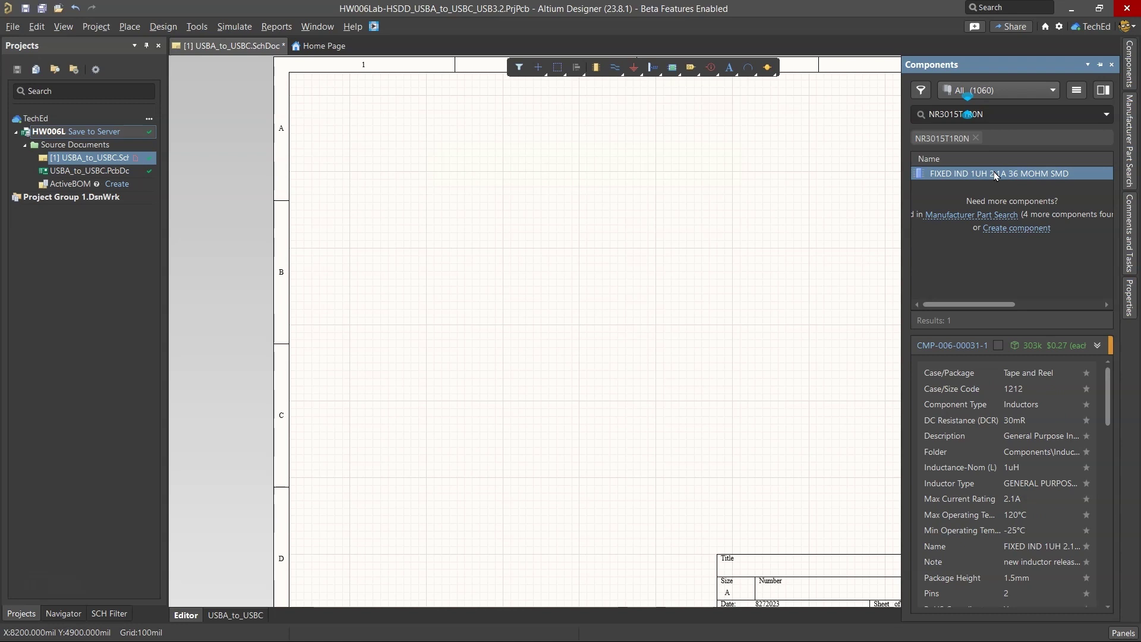
Copy L1's description from BOM cell K18 and return to Altium.
{"action": "key", "text": "alt+Tab"}
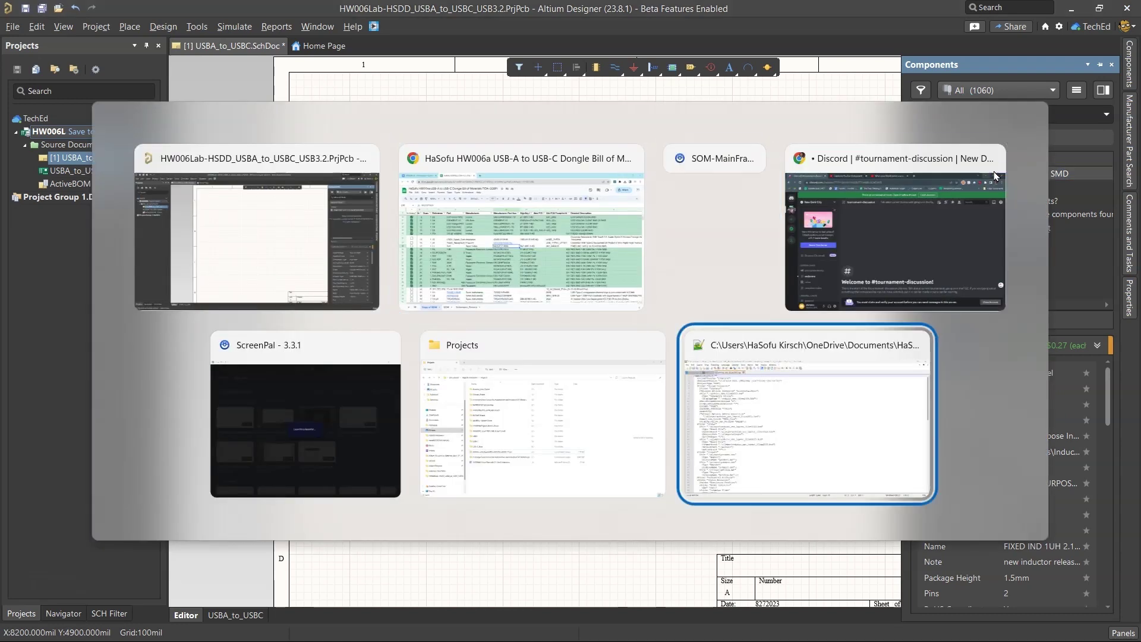
{"action": "left_click", "coordinate": [949, 350]}
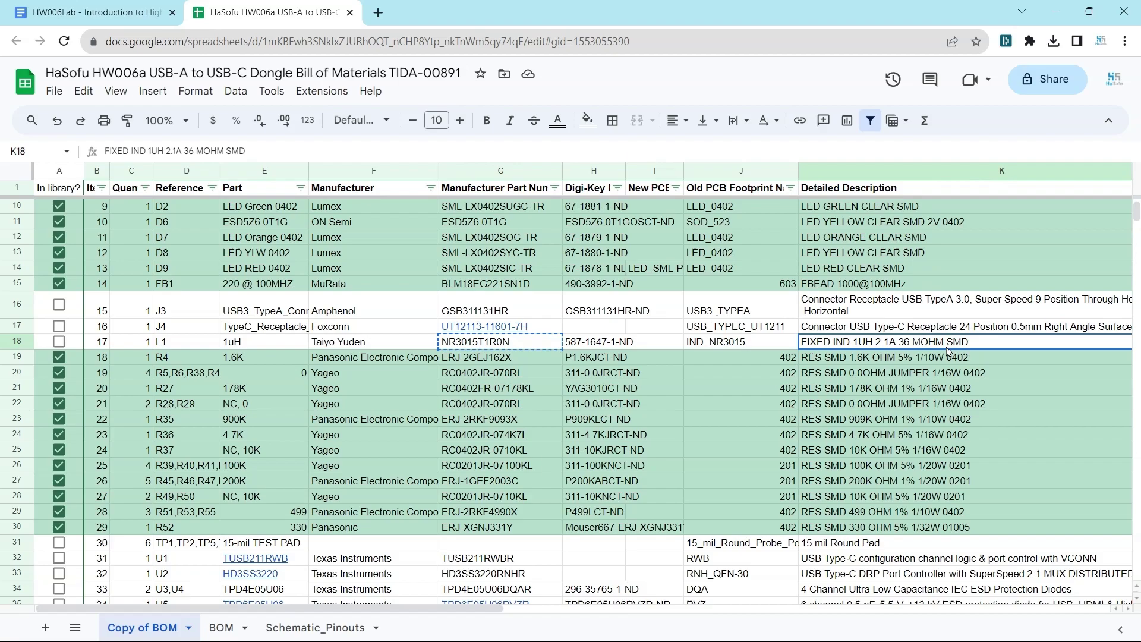
{"action": "key", "text": "alt+Tab"}
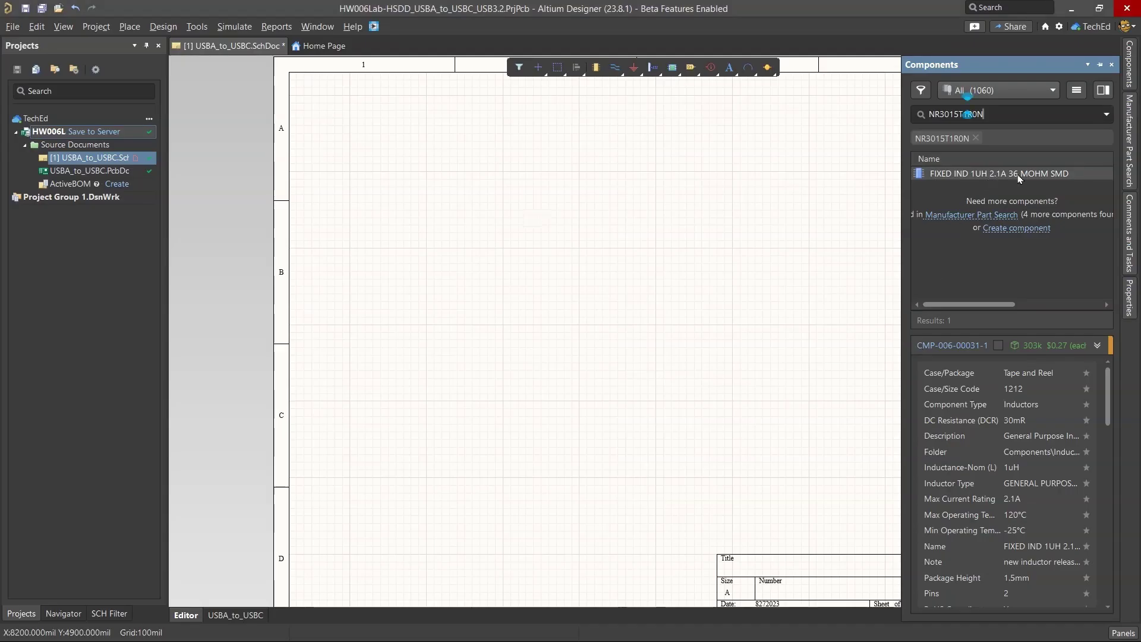
Place the FIXED IND 1UH inductor from the Components panel in zone B2 of the sheet.
{"action": "left_click_drag", "start_coordinate": [1019, 178], "coordinate": [637, 273]}
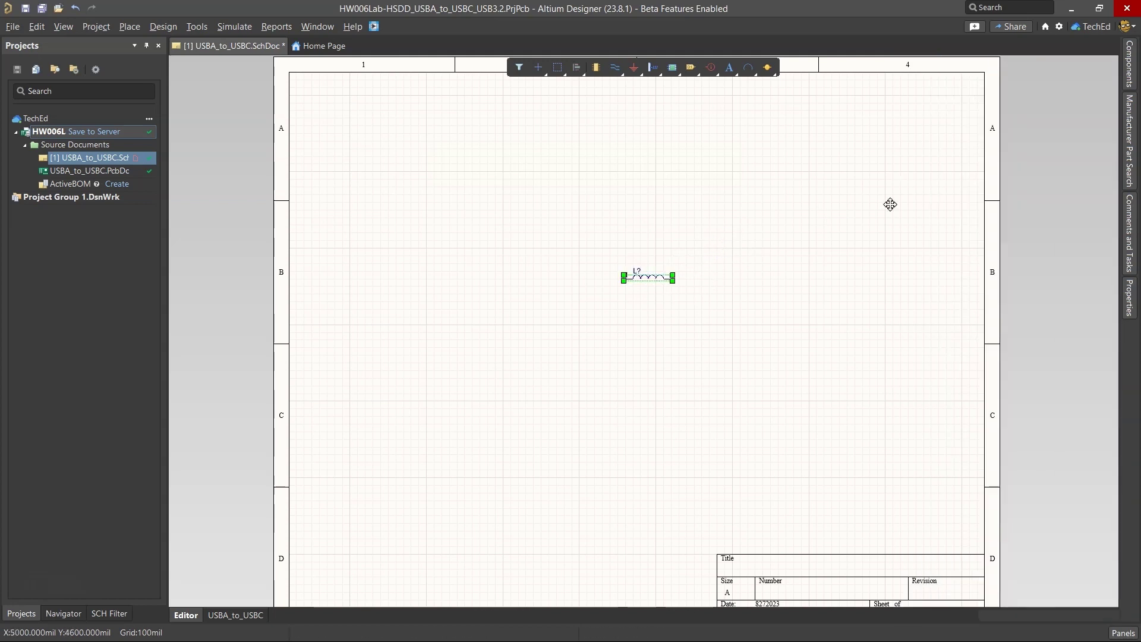
{"action": "left_click", "coordinate": [1023, 202]}
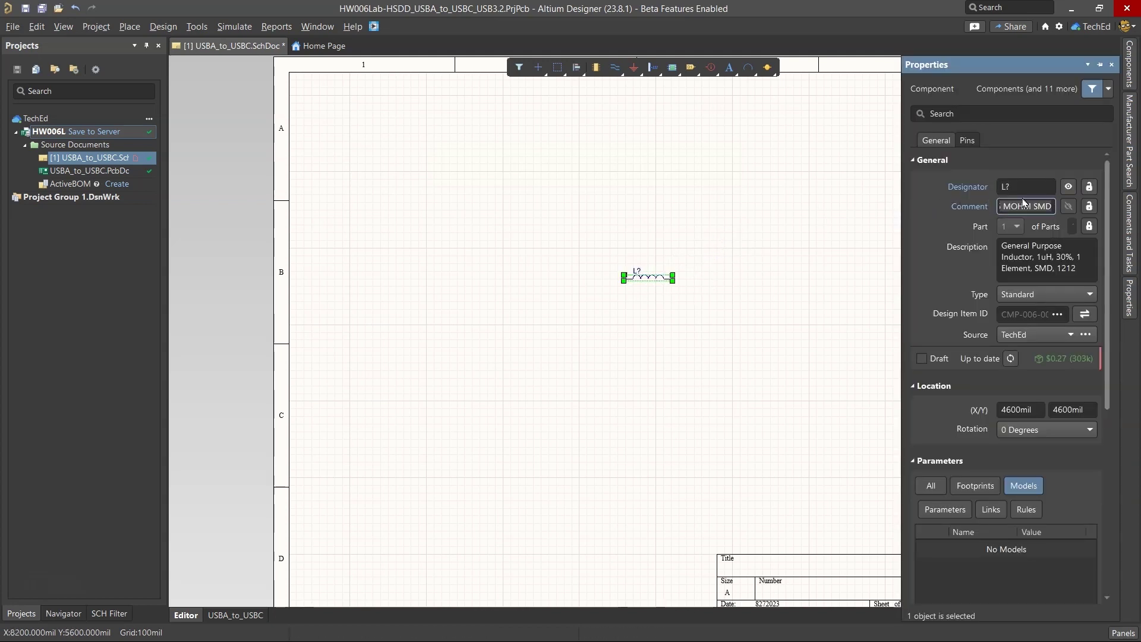
{"action": "left_click", "coordinate": [711, 262]}
Copy the description 'FIXED IND 1UH 2.1A 36 MOHM SMD' from BOM cell K18.
{"action": "key", "text": "alt+Tab"}
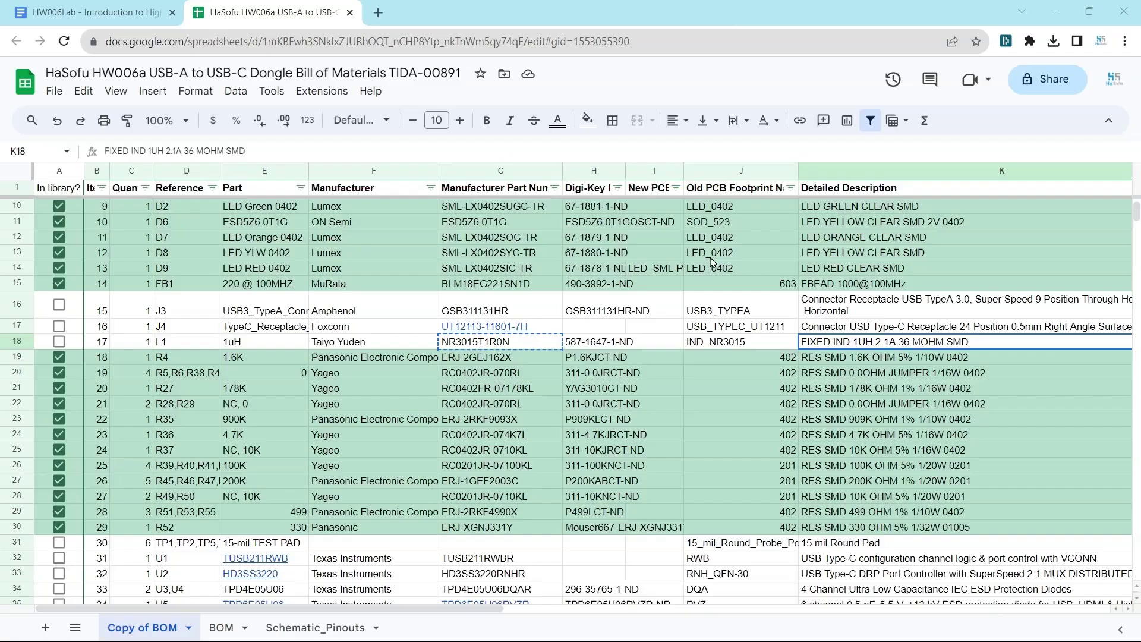
{"action": "triple_click", "coordinate": [273, 147]}
{"action": "key", "text": "ctrl+c"}
{"action": "key", "text": "Escape"}
{"action": "key", "text": "Right"}
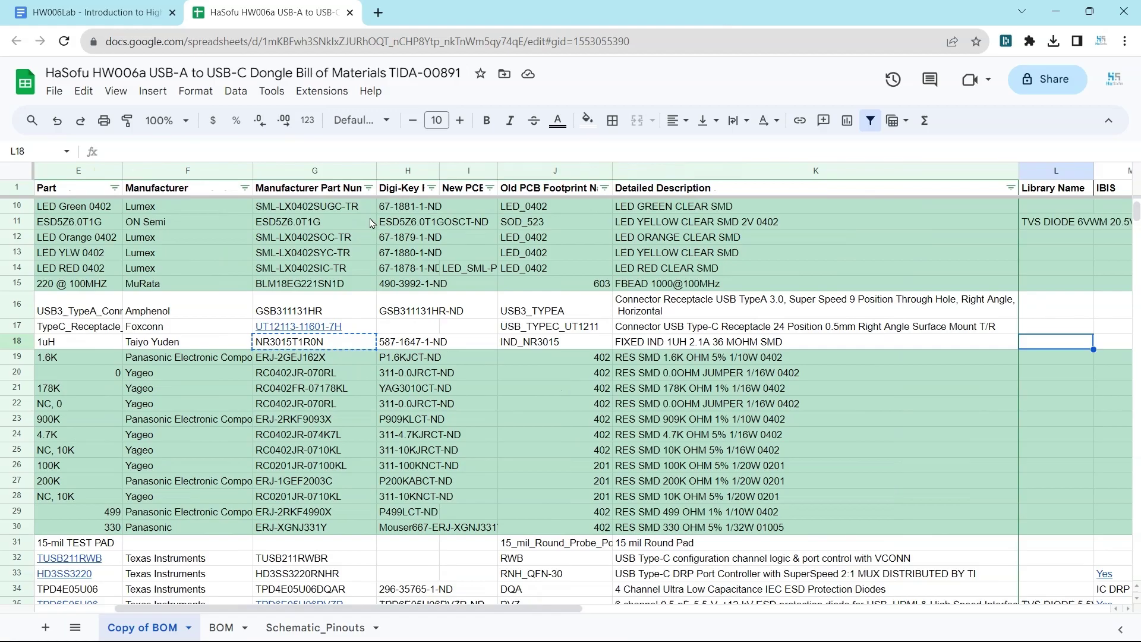
{"action": "key", "text": "Left"}
Search the Components panel using the pasted BOM description, then clear that filter.
{"action": "key", "text": "alt+Tab"}
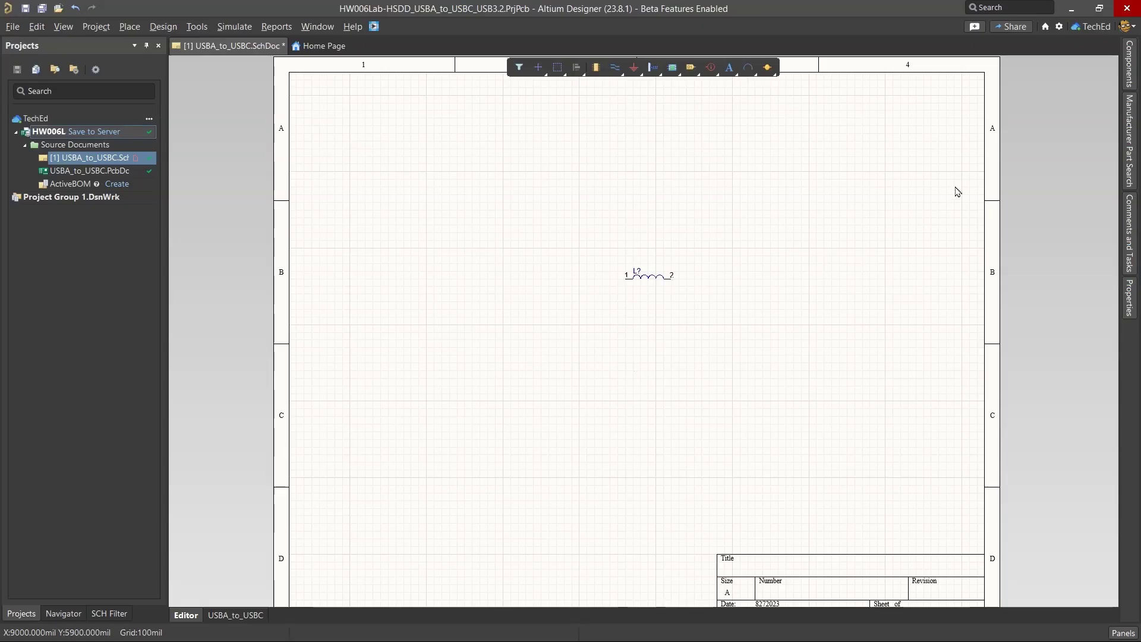
{"action": "left_click", "coordinate": [1131, 66]}
{"action": "double_click", "coordinate": [1012, 114]}
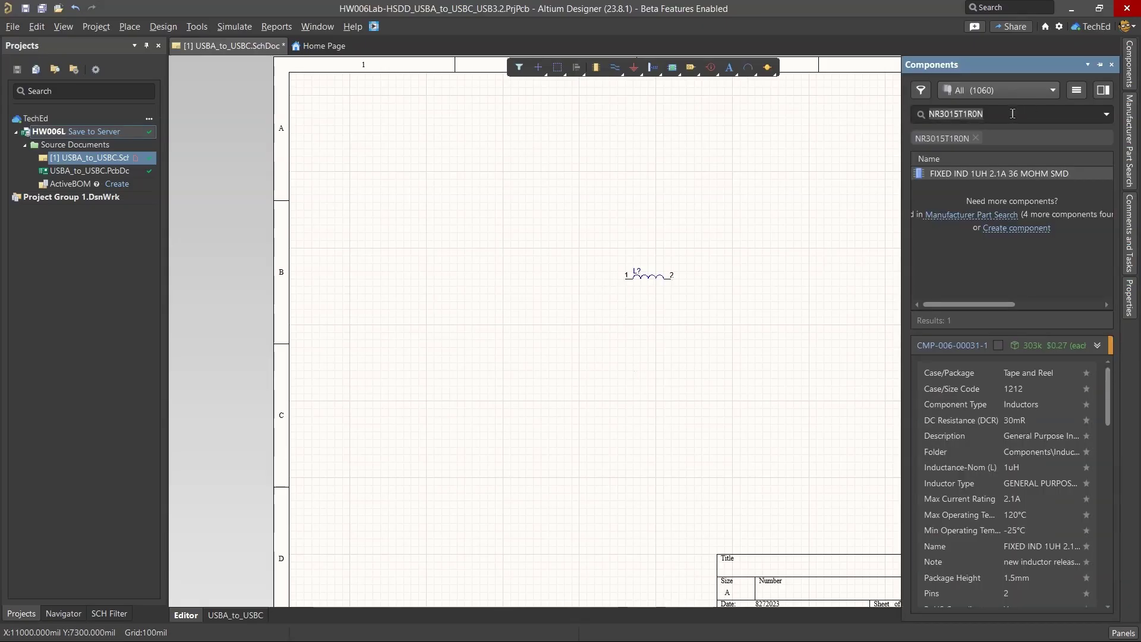
{"action": "key", "text": "ctrl+v"}
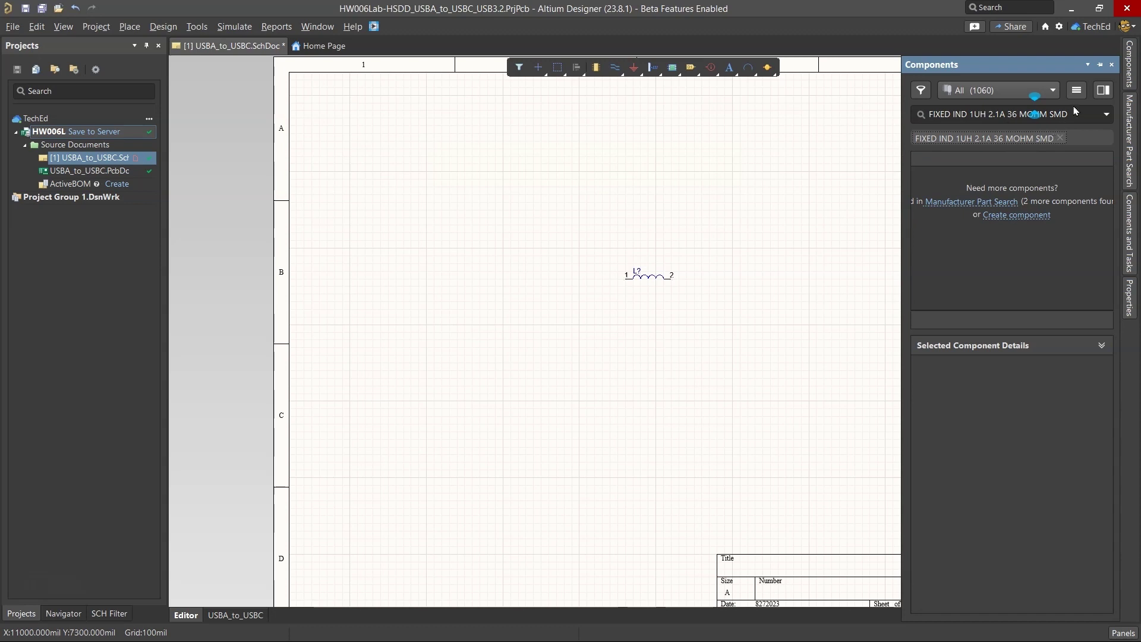
{"action": "left_click", "coordinate": [1060, 138]}
Search for 'FIXED IND 1UH', clear the filter, and delete the placed inductor L?
{"action": "type", "text": "FIXED IND 1UH"}
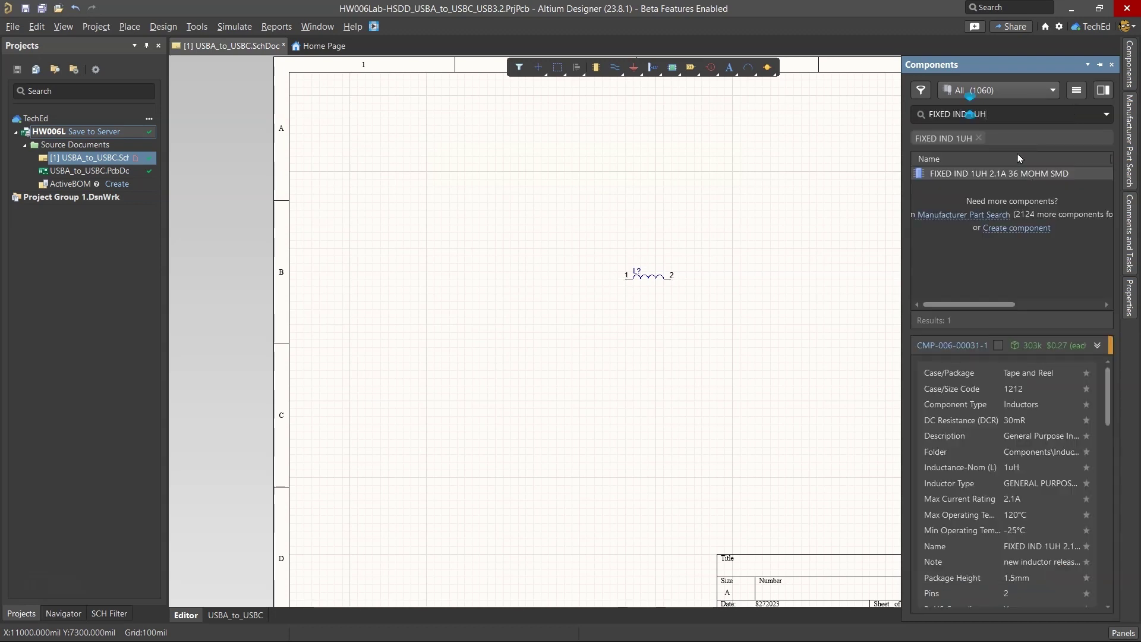
{"action": "left_click", "coordinate": [979, 138]}
{"action": "left_click", "coordinate": [668, 276]}
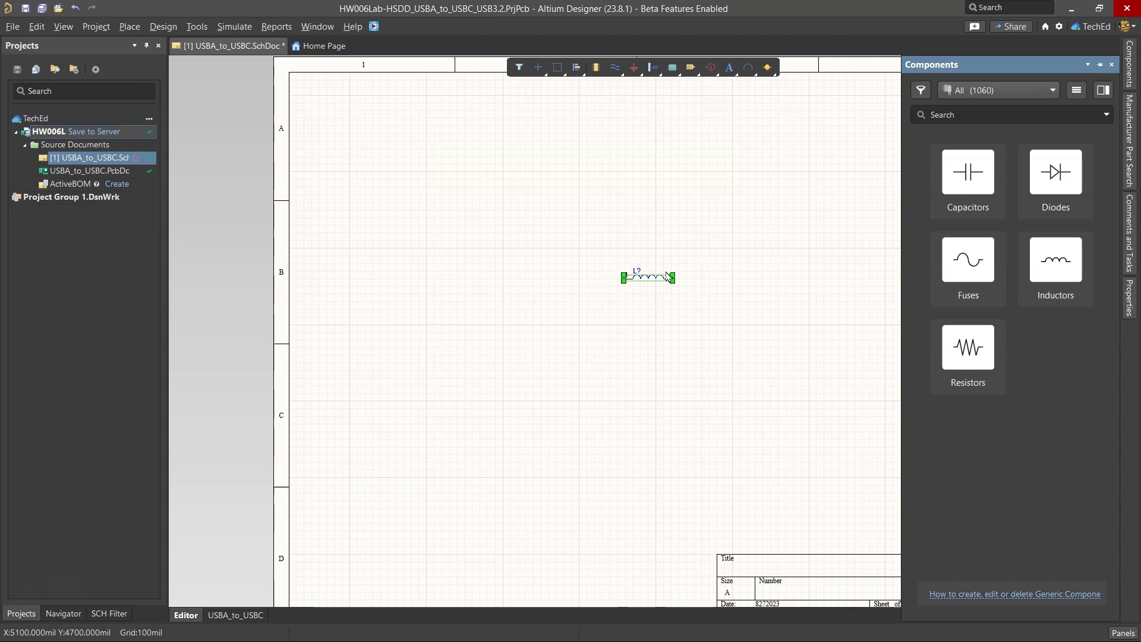
{"action": "key", "text": "Delete"}
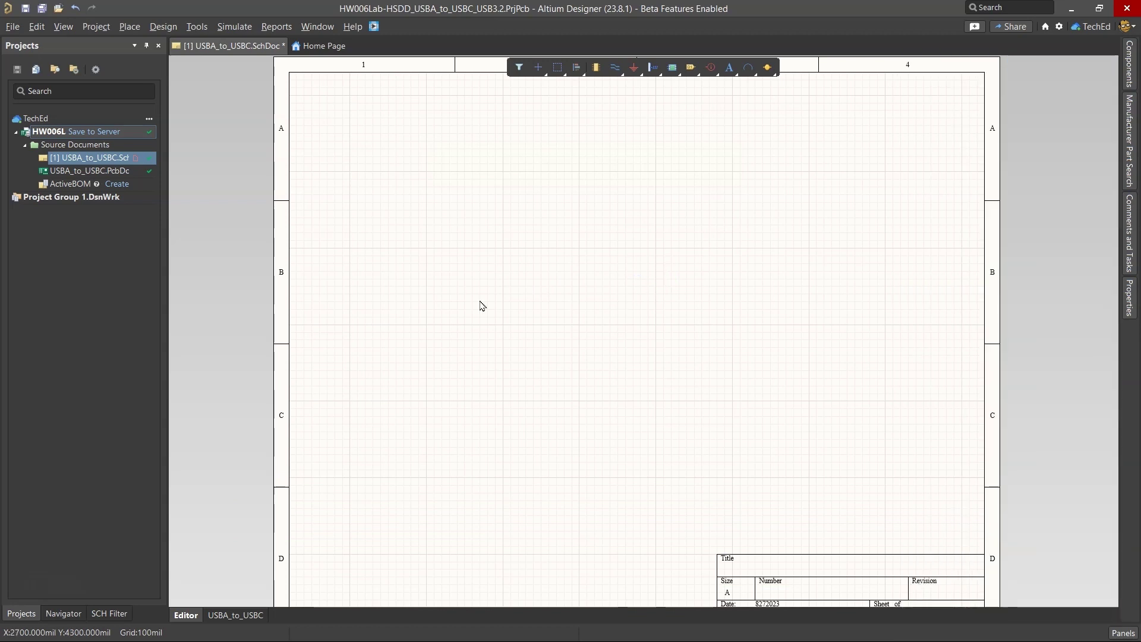